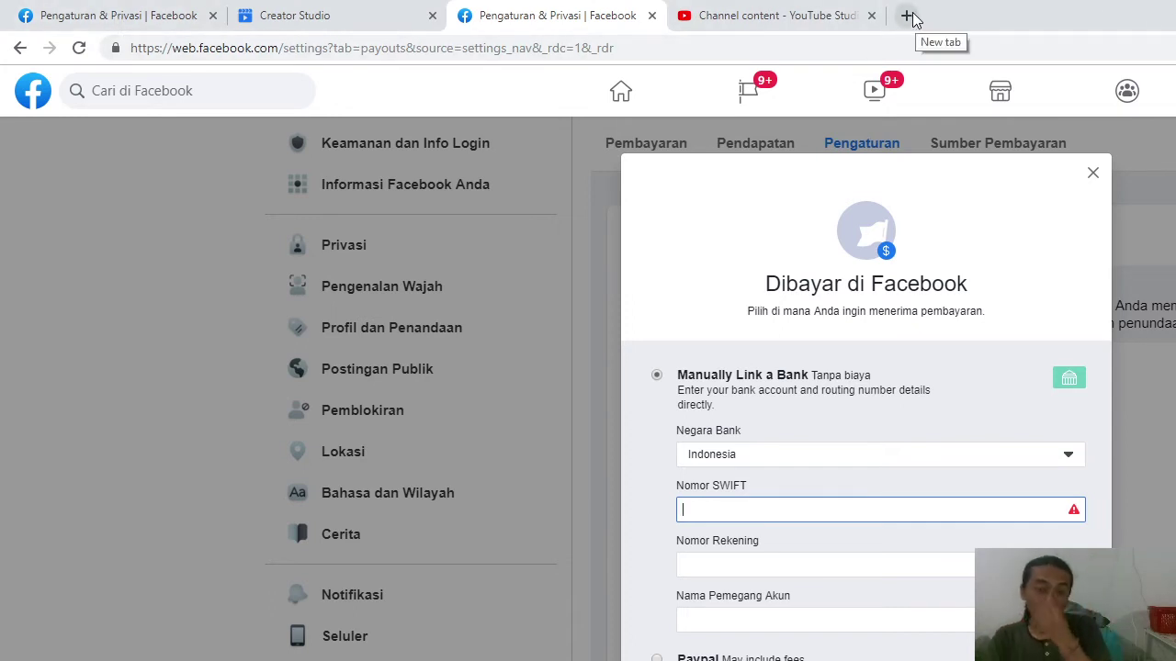
# Google 'nomor swift bca code' and copy BCA's SWIFT code CENAIDJA back to the payout form.
pyautogui.click(907, 16)
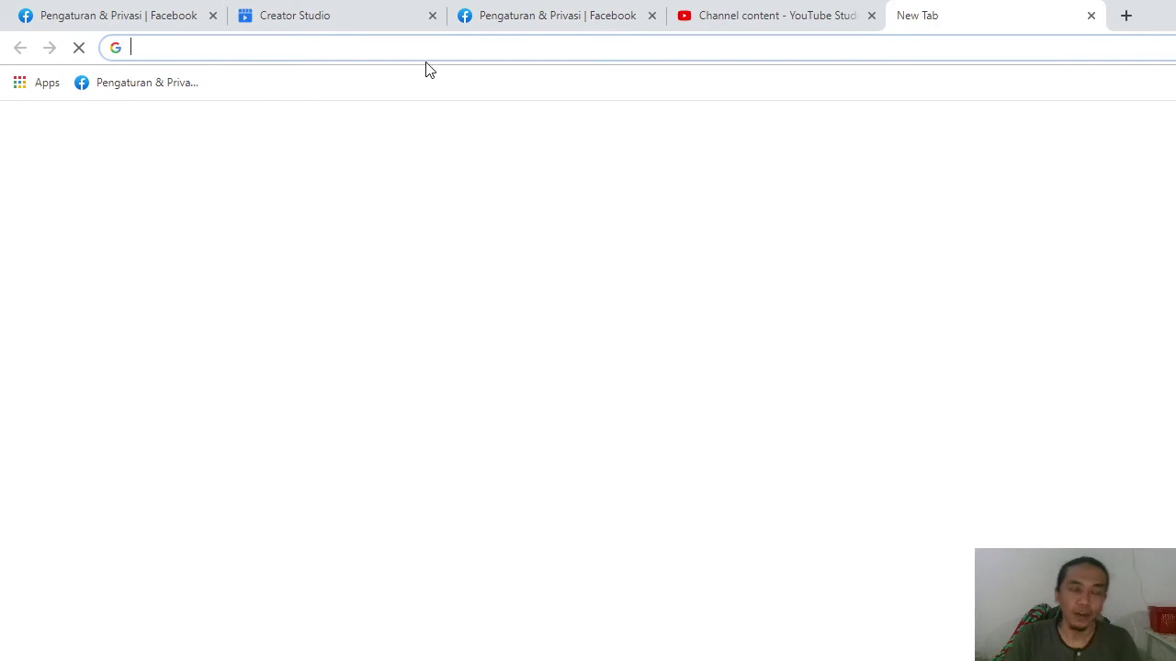
pyautogui.write('nomor s')
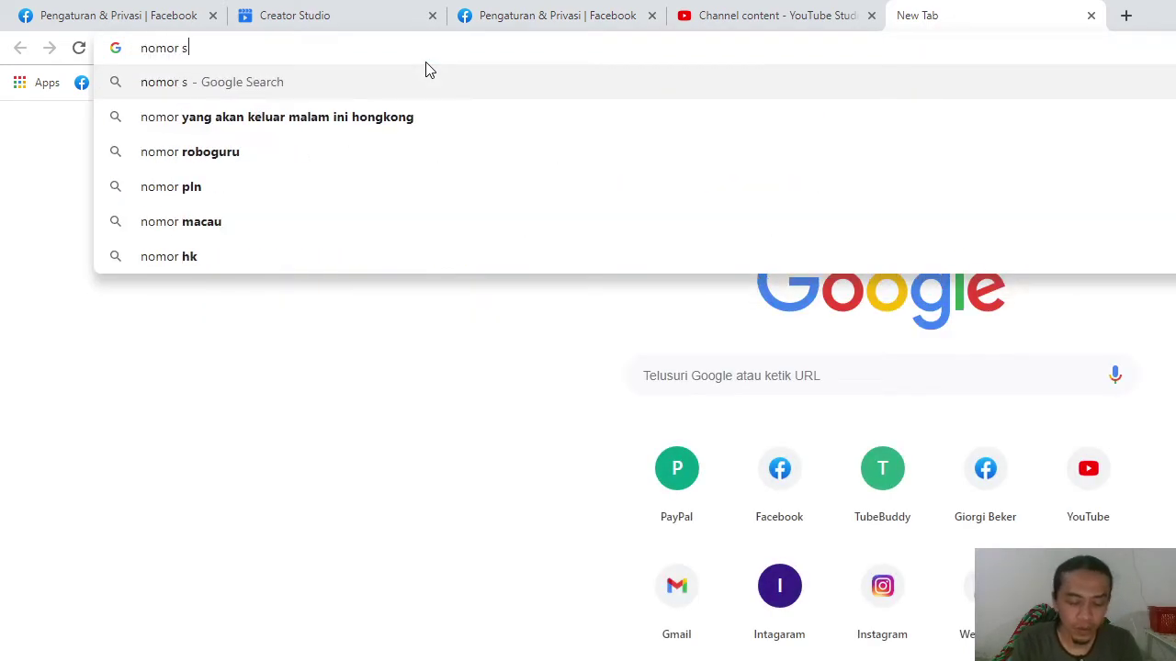
pyautogui.write('wift')
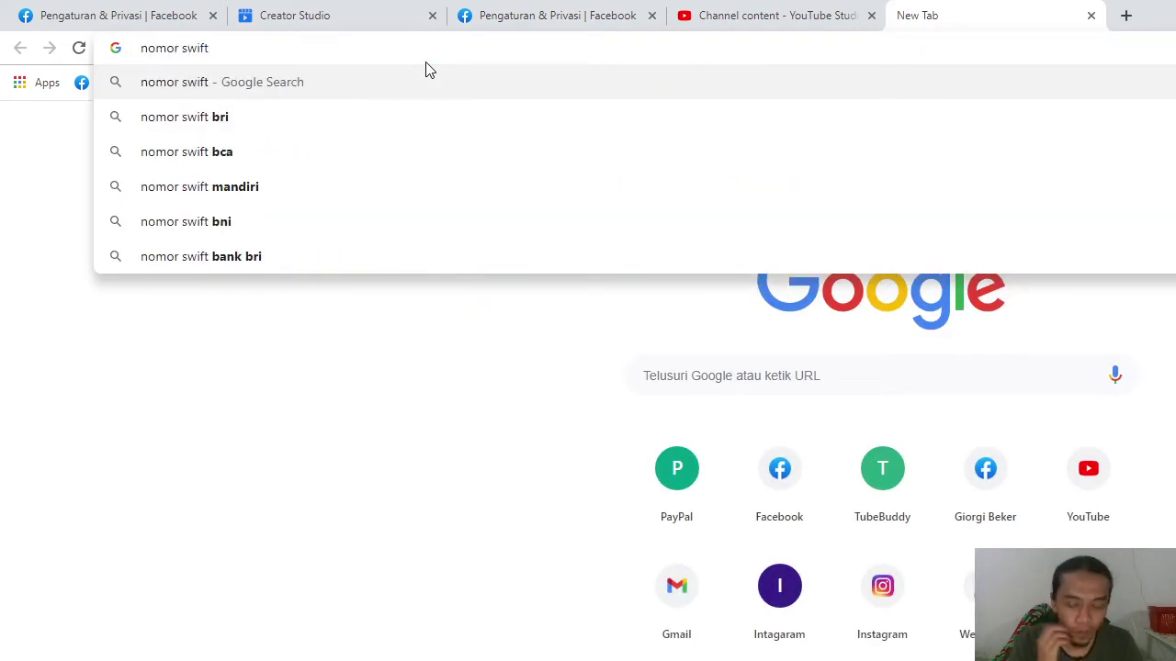
pyautogui.write(' bca code')
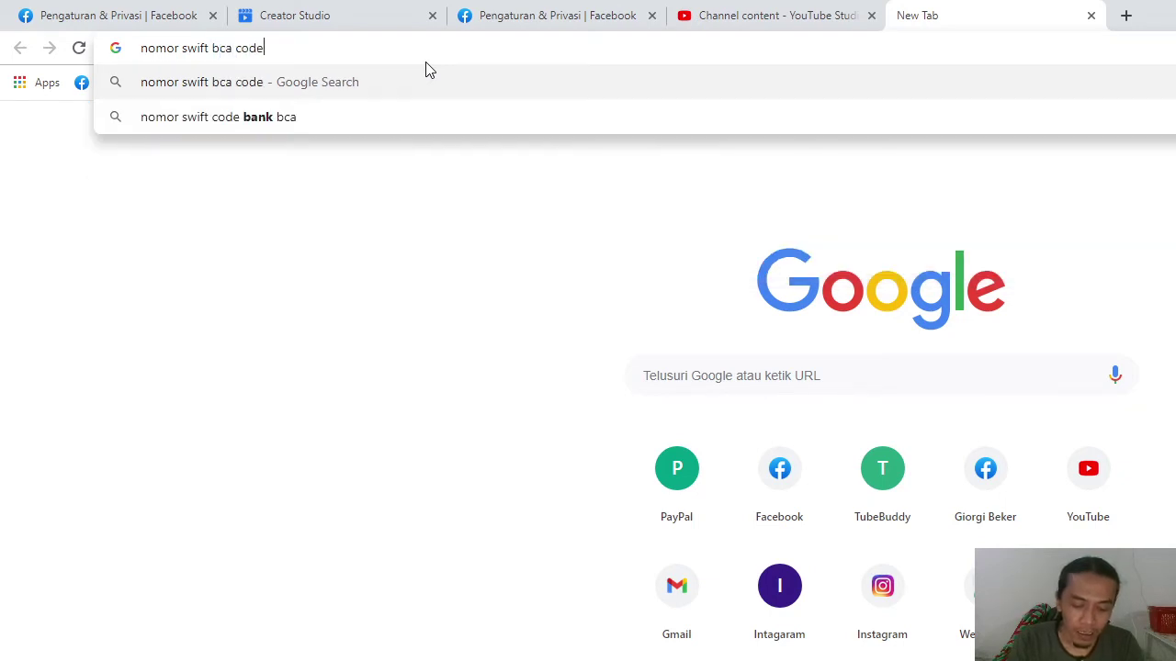
pyautogui.press('Return')
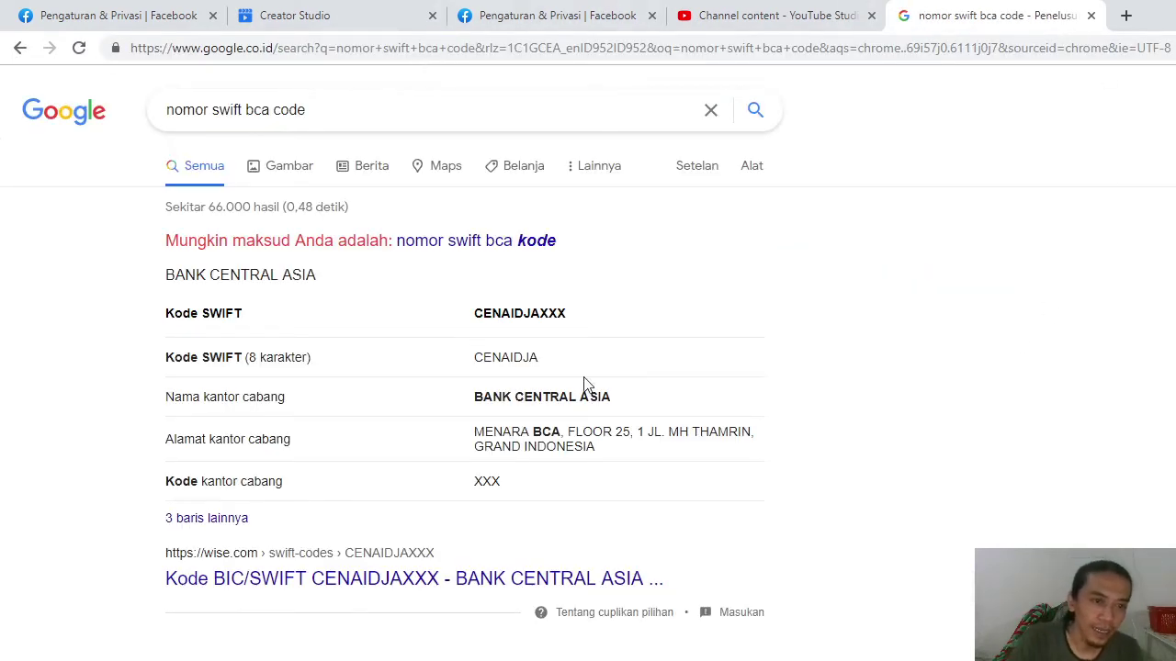
pyautogui.moveTo(547, 358); pyautogui.dragTo(472, 359)
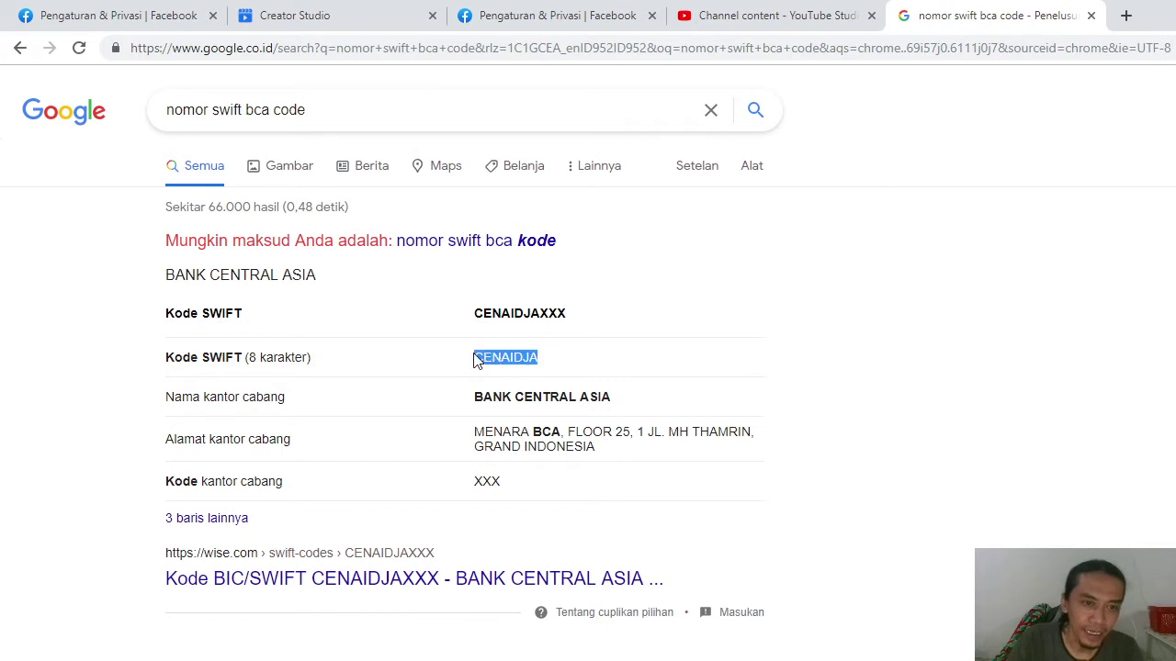
pyautogui.rightClick(536, 358)
pyautogui.click(586, 368)
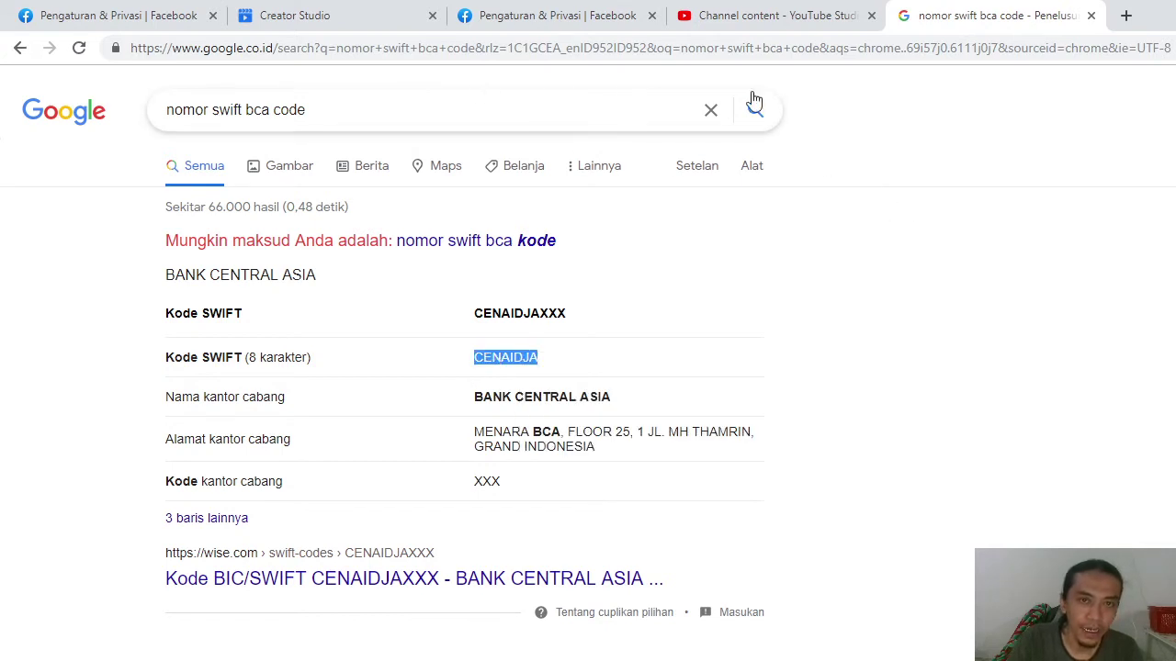
pyautogui.click(545, 16)
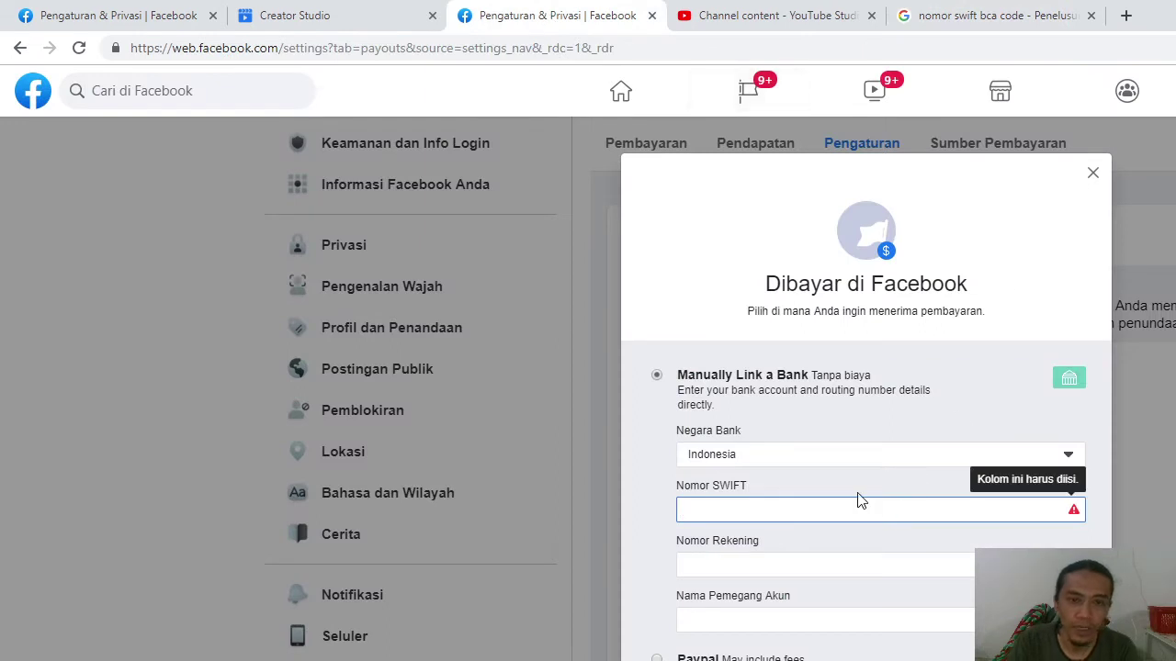
# Paste CENAIDJA into the Nomor SWIFT field of the bank payout form.
pyautogui.click(802, 507)
pyautogui.hotkey('ctrl', 'v')
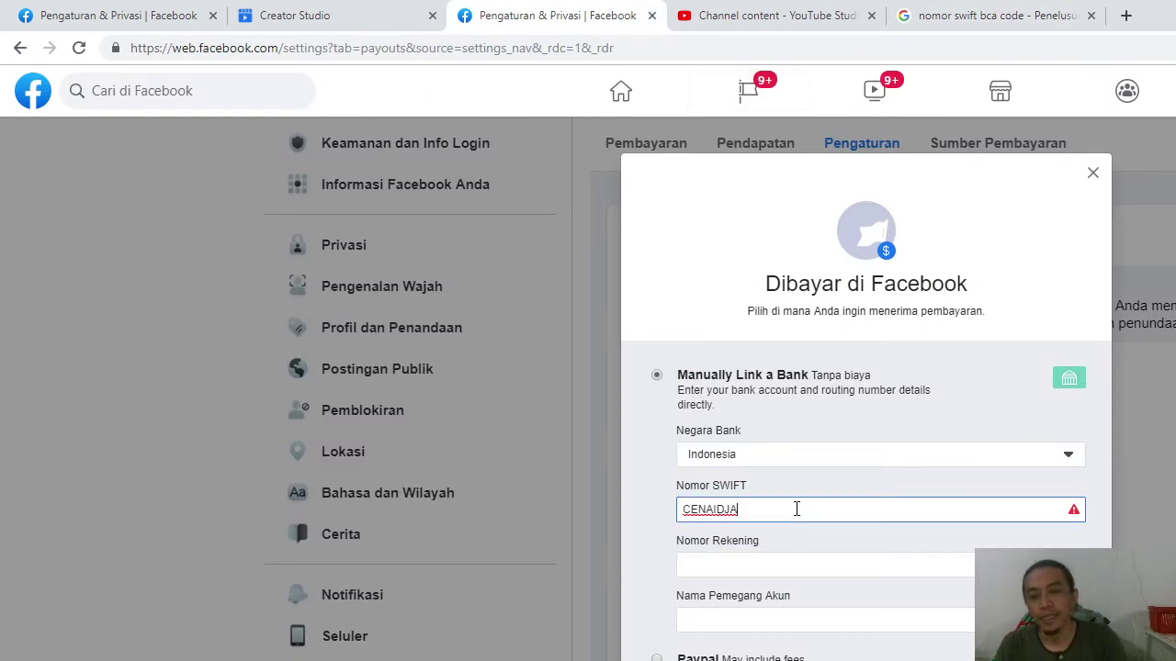
pyautogui.click(781, 574)
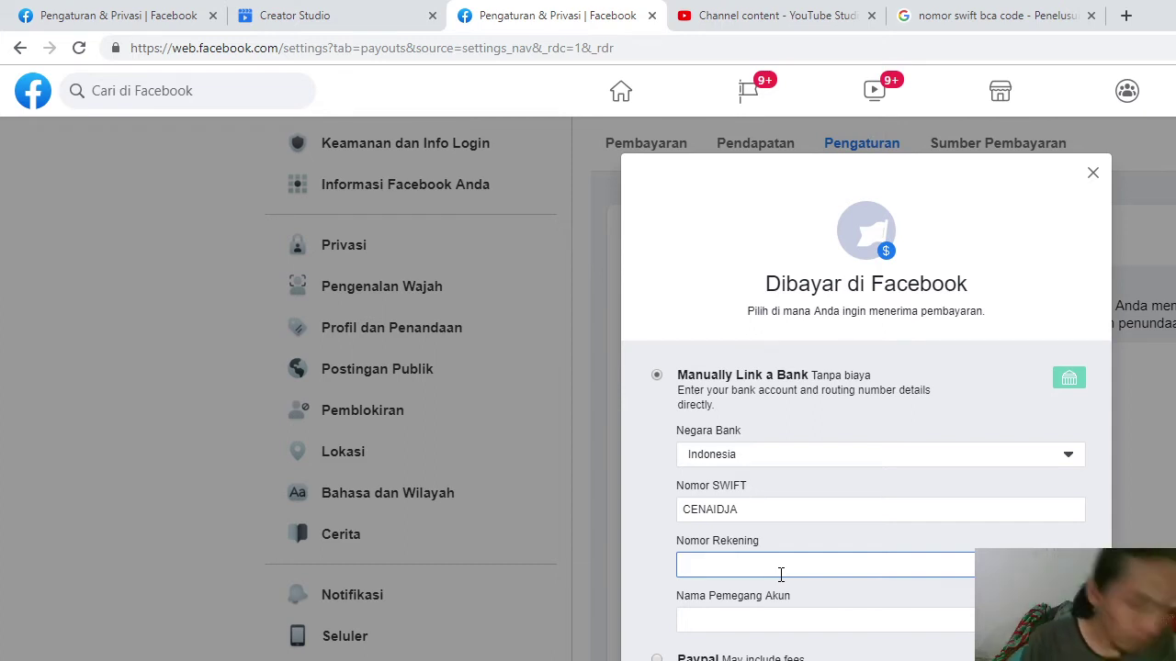
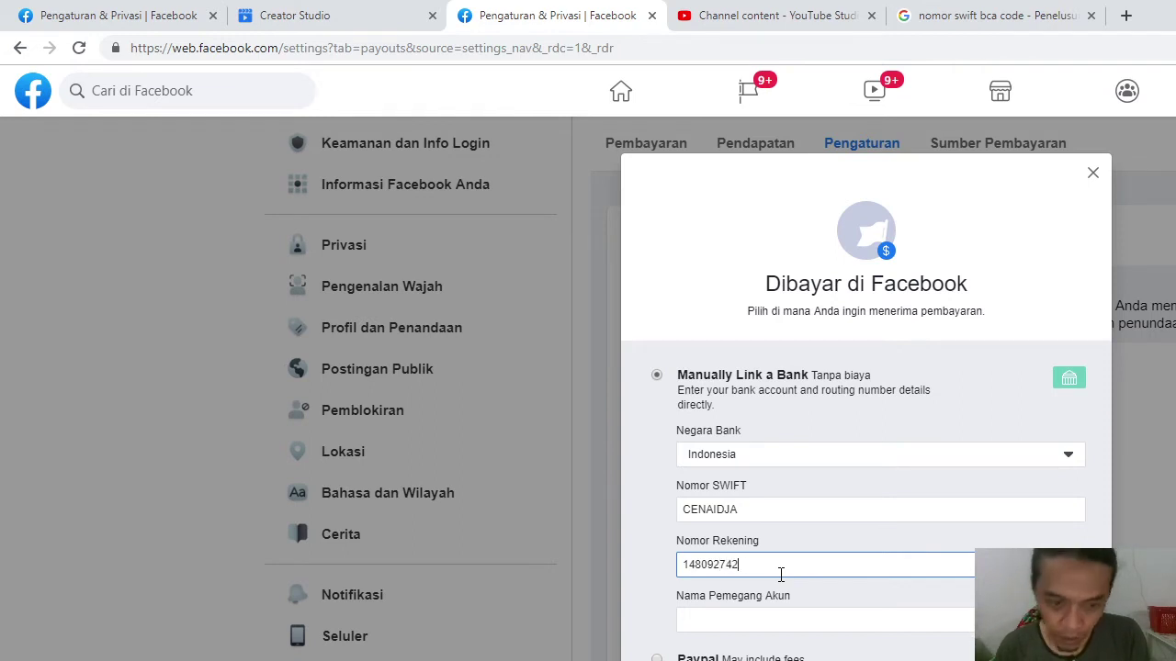
# Enter the bank account number in Nomor Rekening and the account holder's full name.
pyautogui.press('Tab')
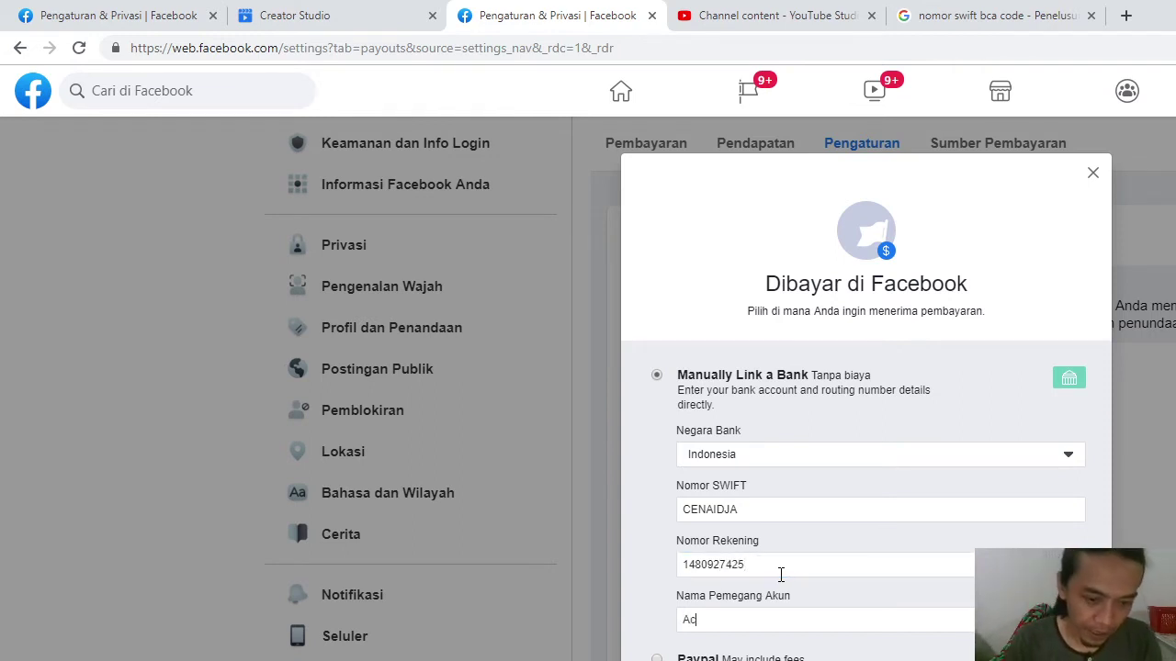
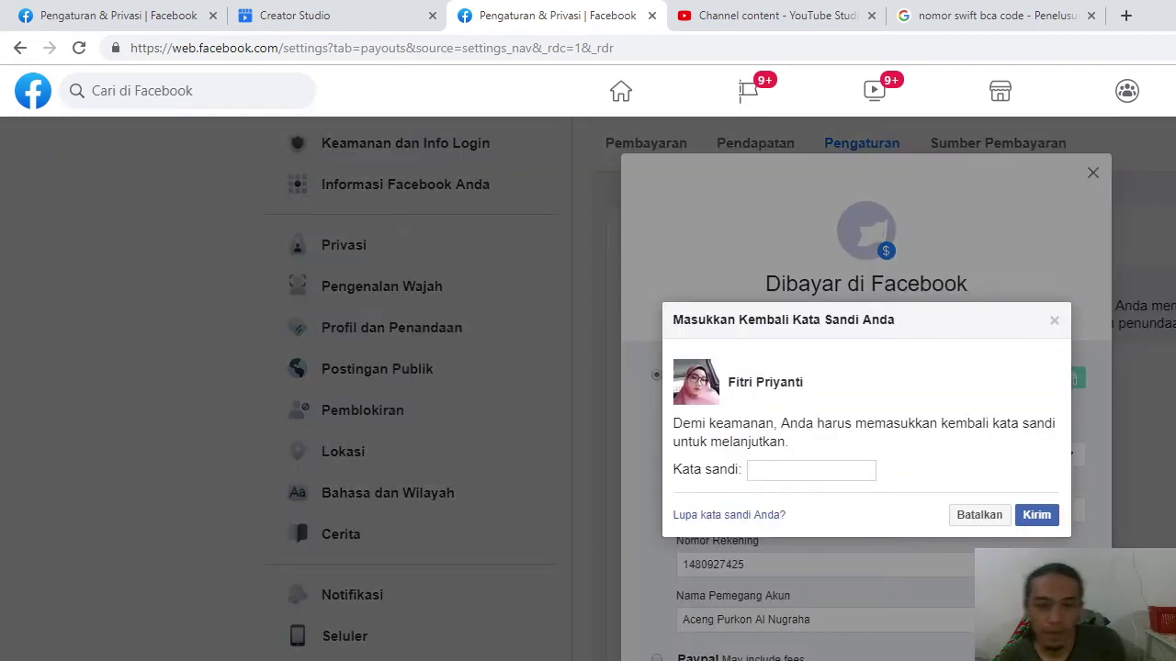
# Confirm the new BCA bank account by entering the account password and choosing Kirim.
pyautogui.write('••••••••••••')
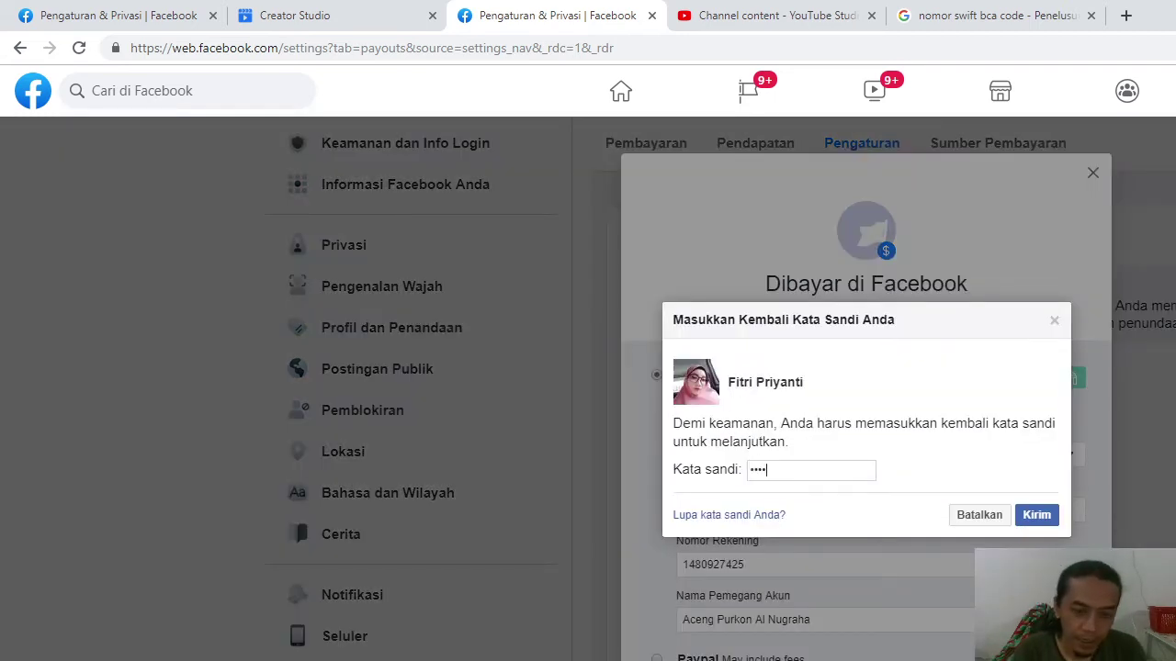
pyautogui.click(1034, 516)
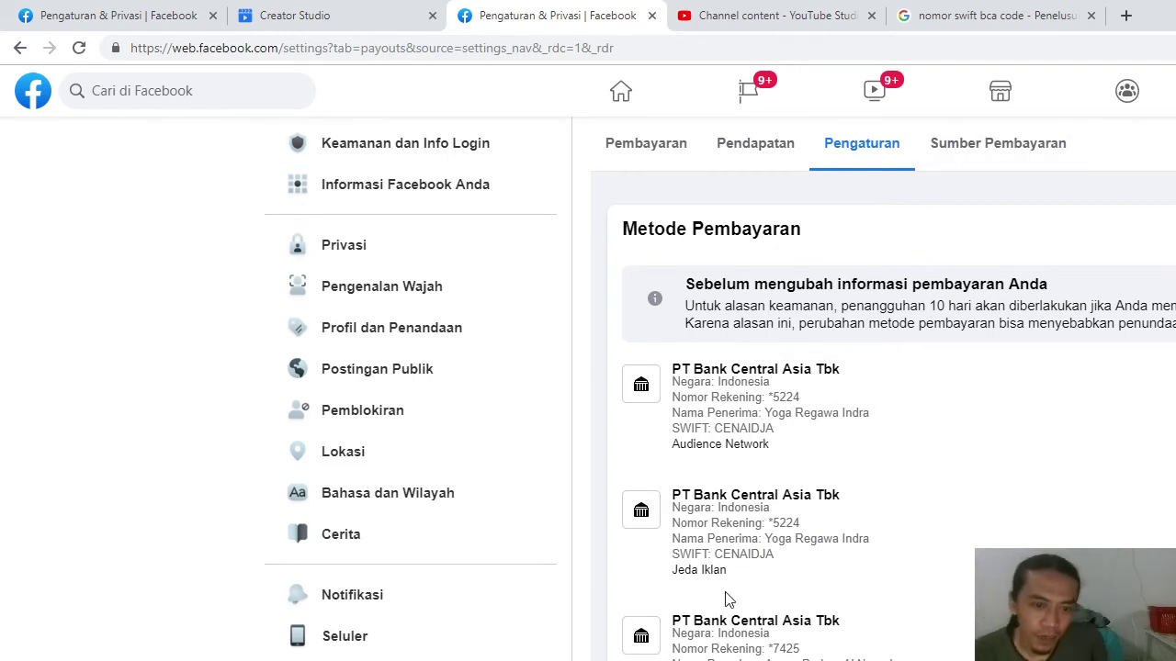
pyautogui.scroll(1, 990, 369)
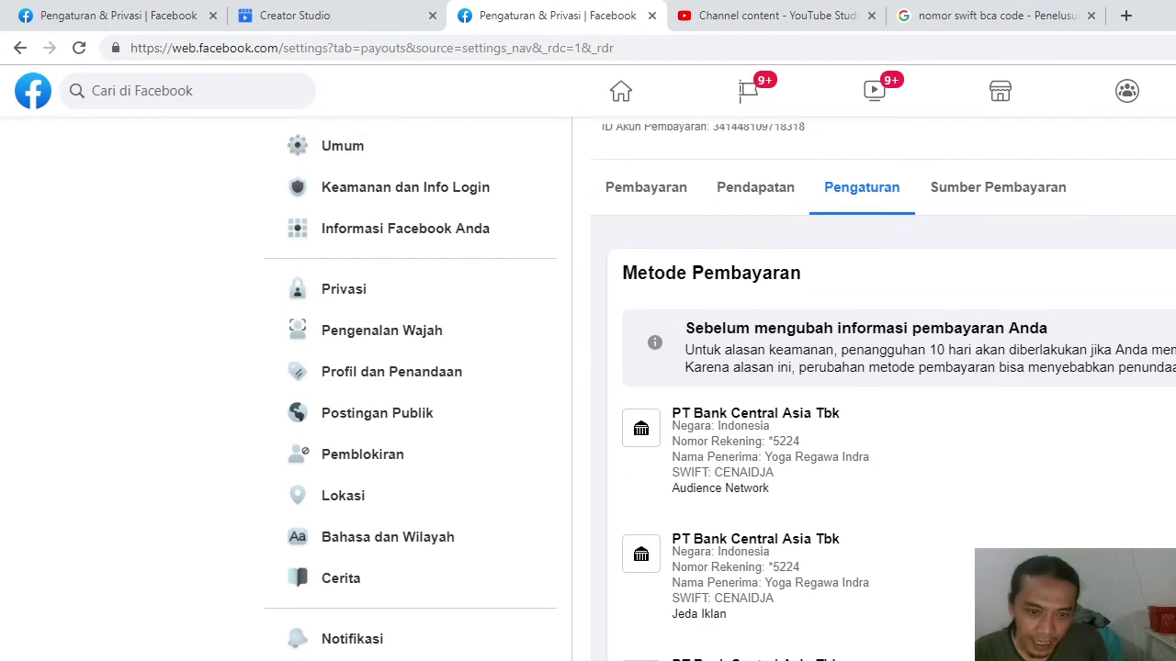
pyautogui.scroll(-3, 991, 370)
pyautogui.scroll(3, 990, 370)
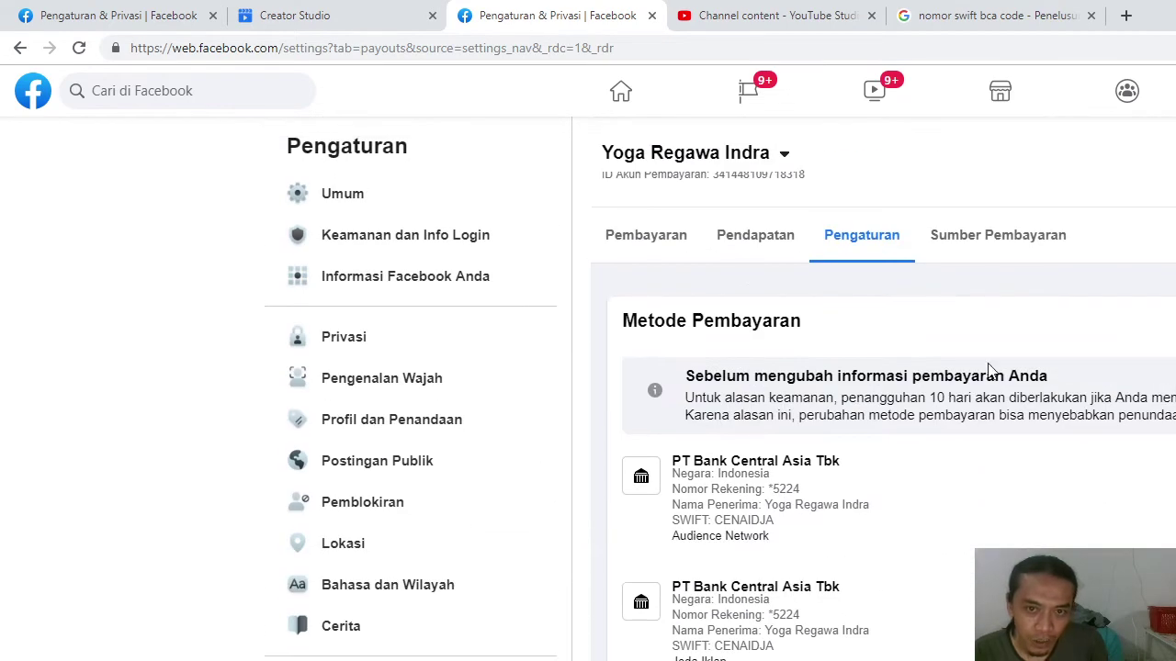
pyautogui.click(996, 246)
pyautogui.scroll(-3, 1113, 478)
pyautogui.scroll(3, 1112, 479)
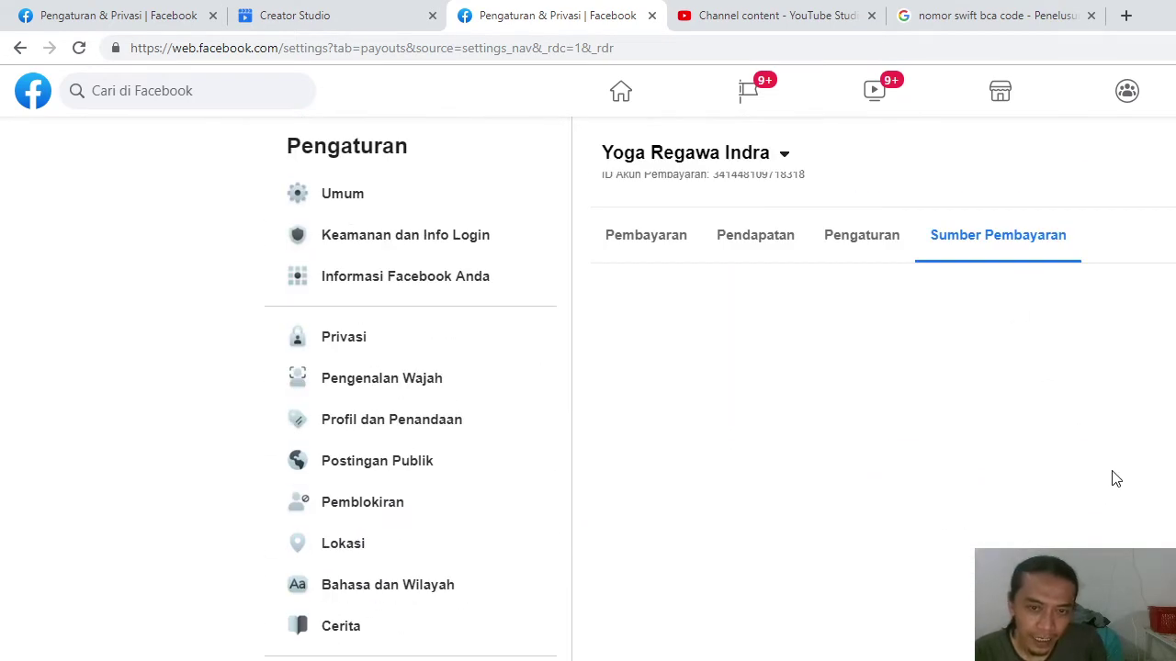
pyautogui.scroll(-3, 1115, 477)
pyautogui.scroll(3, 1115, 478)
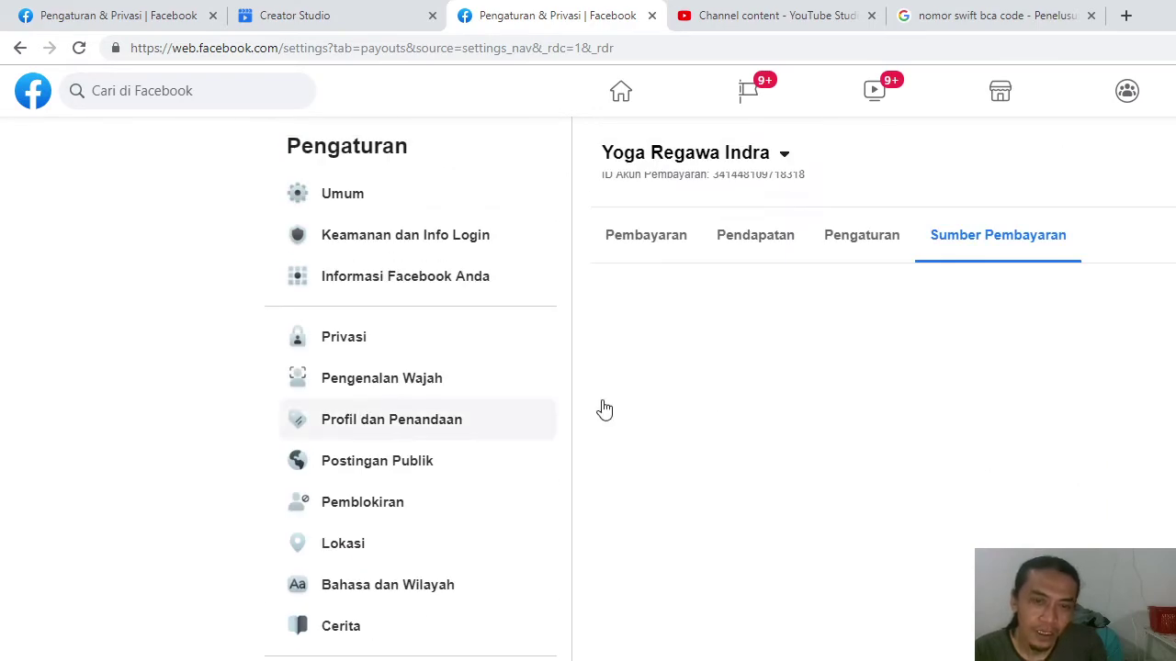
pyautogui.scroll(-2, 872, 490)
pyautogui.scroll(-1, 726, 496)
pyautogui.scroll(4, 851, 501)
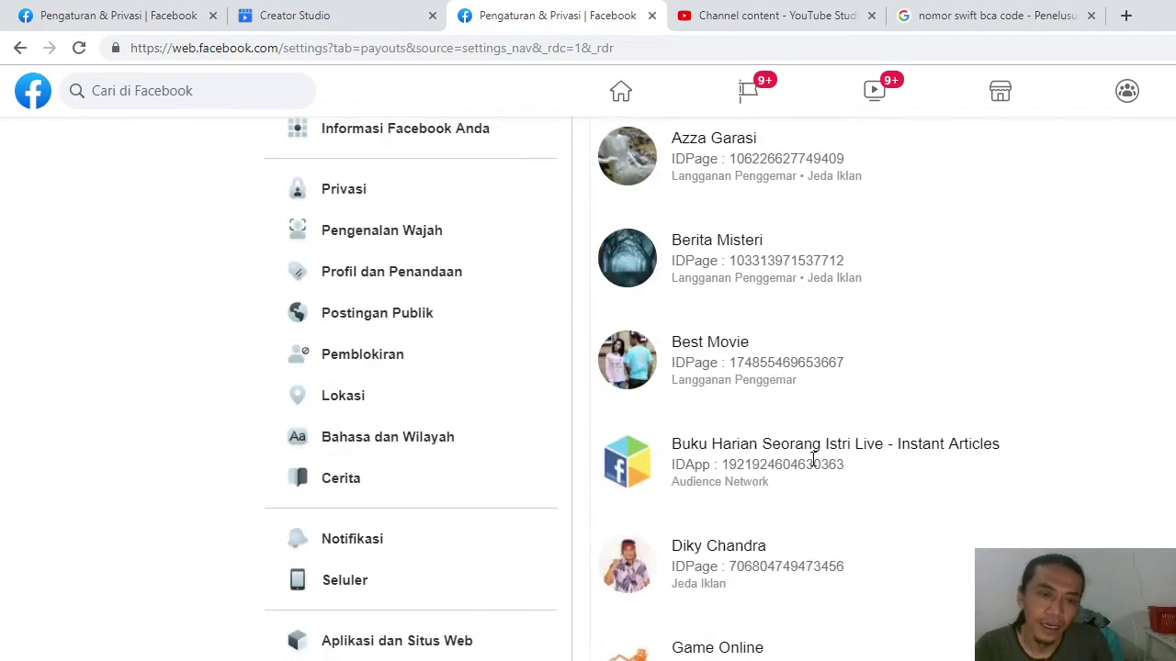
pyautogui.scroll(1, 978, 501)
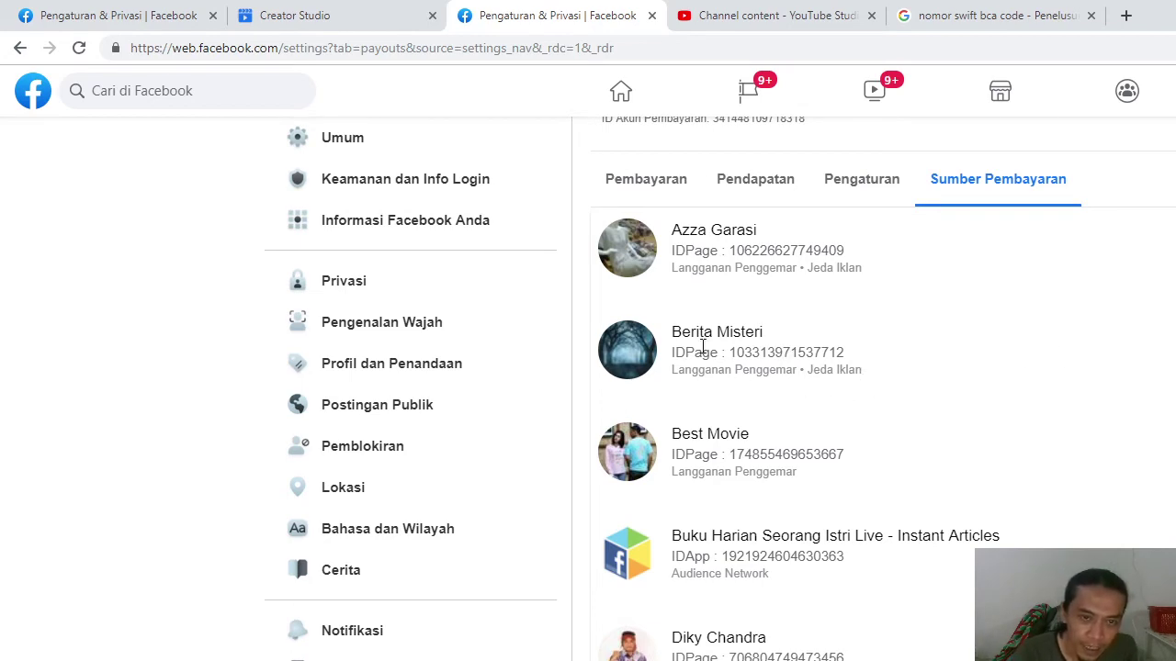
pyautogui.scroll(-5, 900, 446)
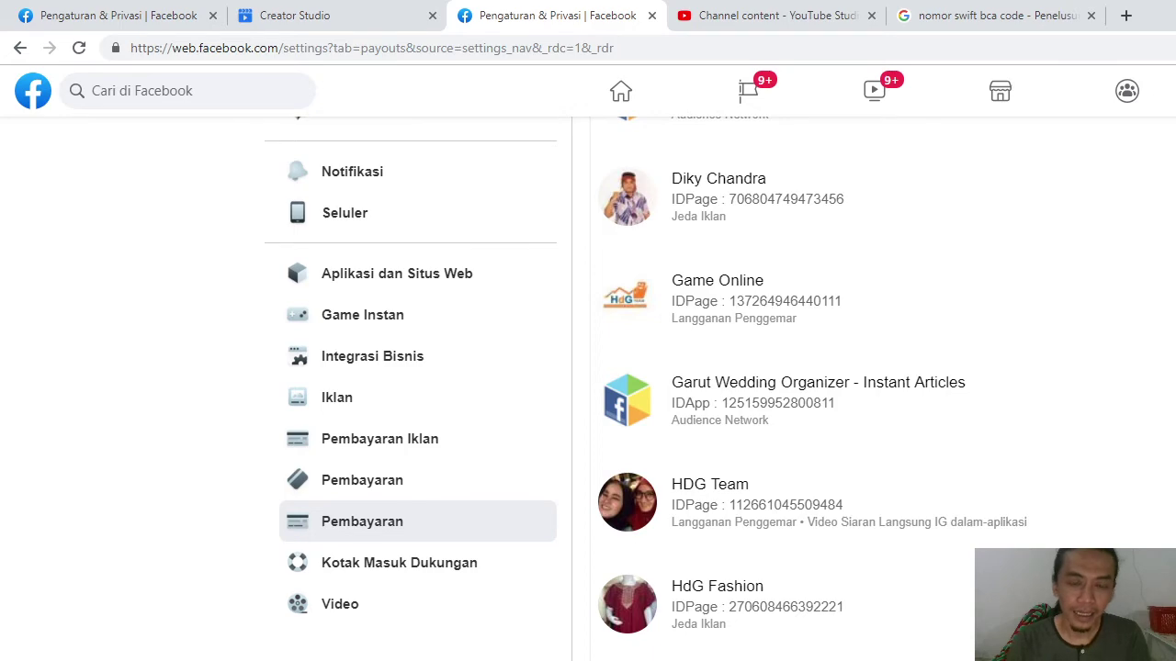
pyautogui.scroll(10, 834, 404)
pyautogui.click(618, 246)
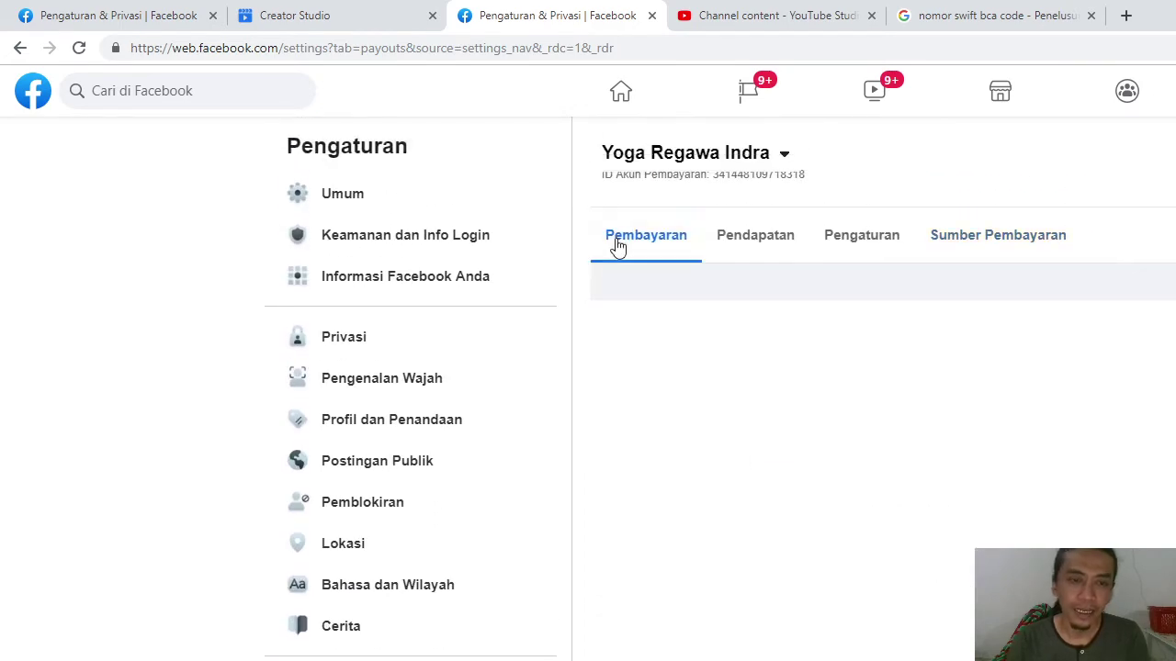
pyautogui.click(770, 248)
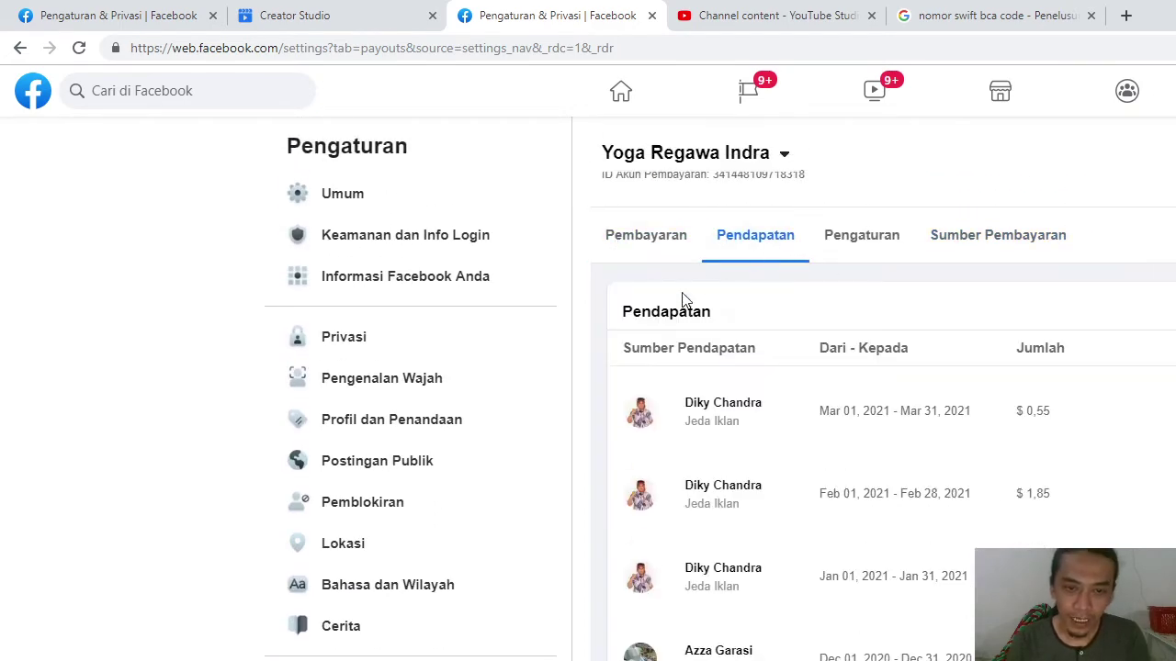
pyautogui.click(869, 246)
pyautogui.scroll(-1, 739, 643)
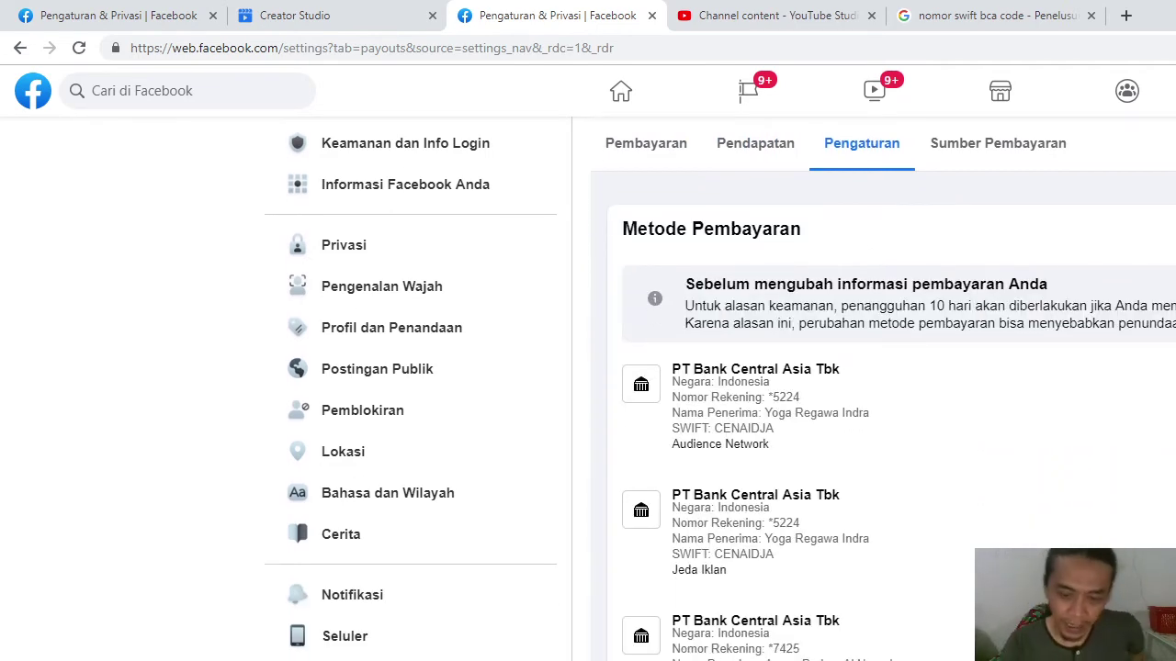
# Open the Sumber Pembayaran tab and review the linked pages and Instant Articles apps.
pyautogui.click(981, 160)
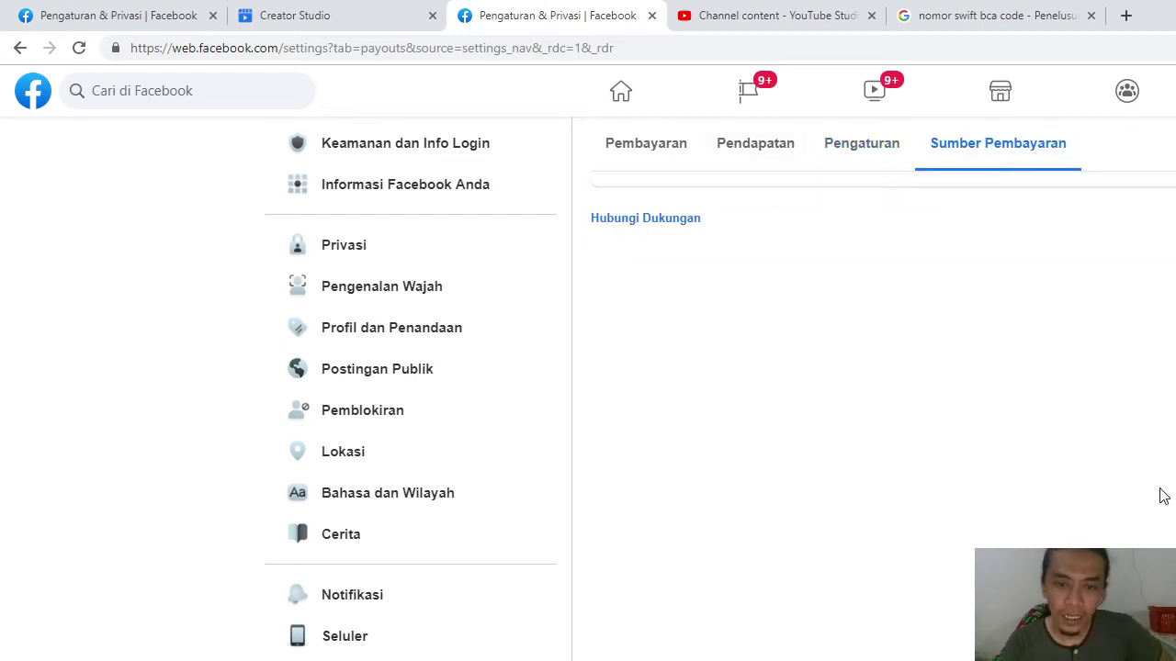
pyautogui.scroll(-5, 1159, 505)
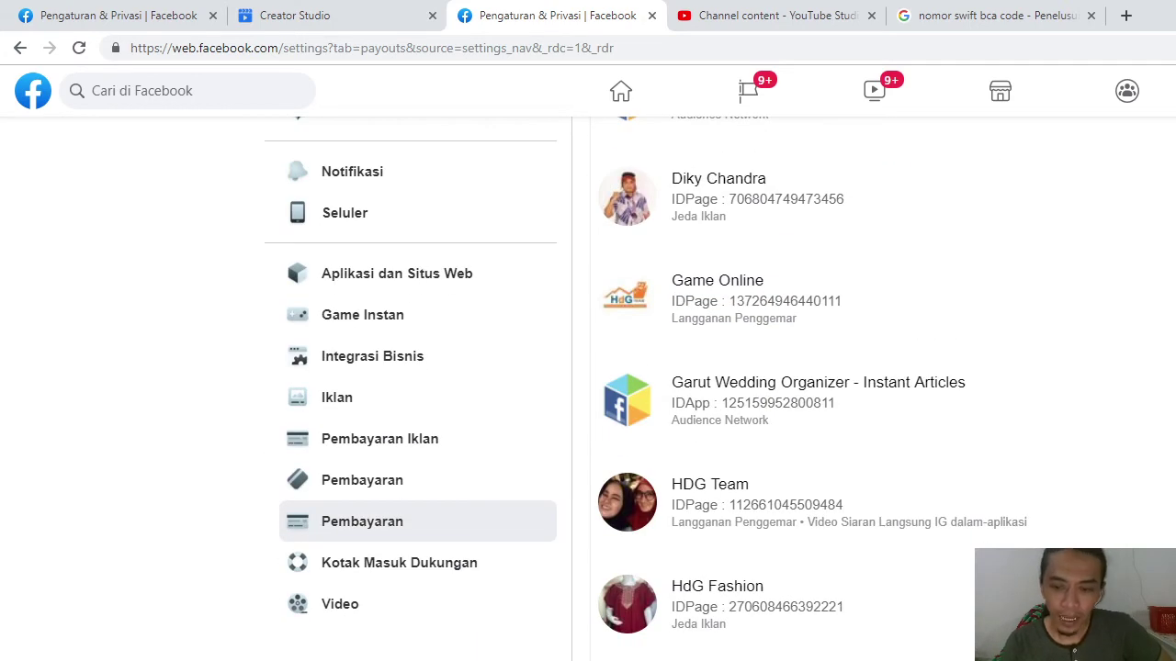
pyautogui.scroll(3, 1159, 643)
pyautogui.scroll(-3, 793, 641)
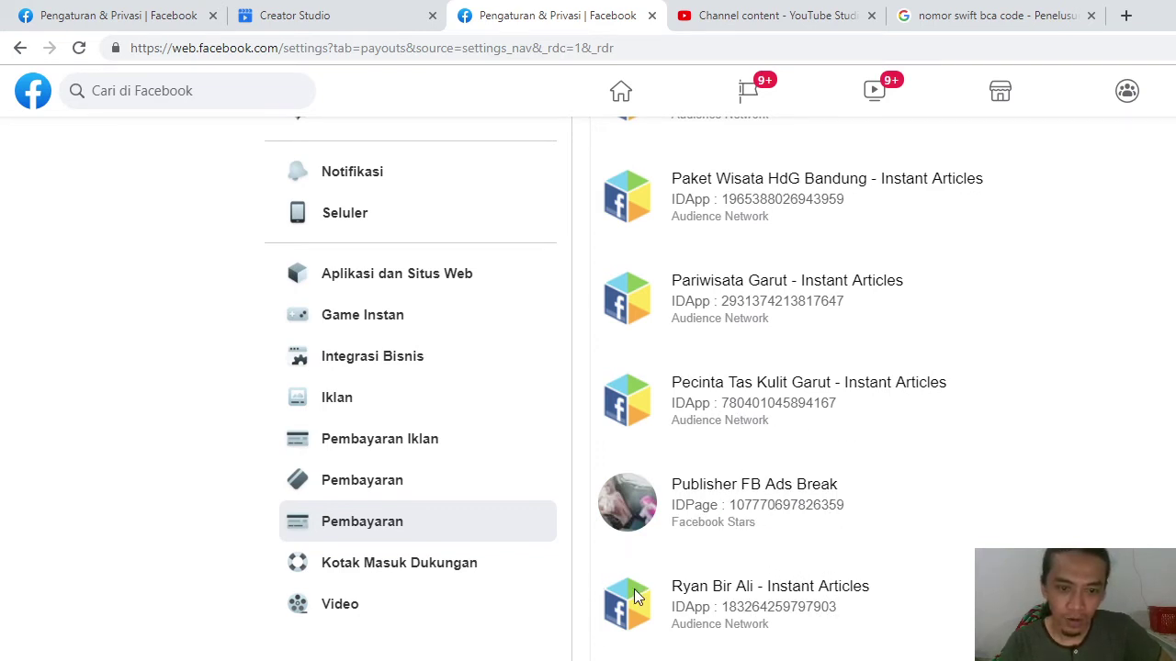
pyautogui.scroll(2, 791, 438)
pyautogui.scroll(2, 789, 436)
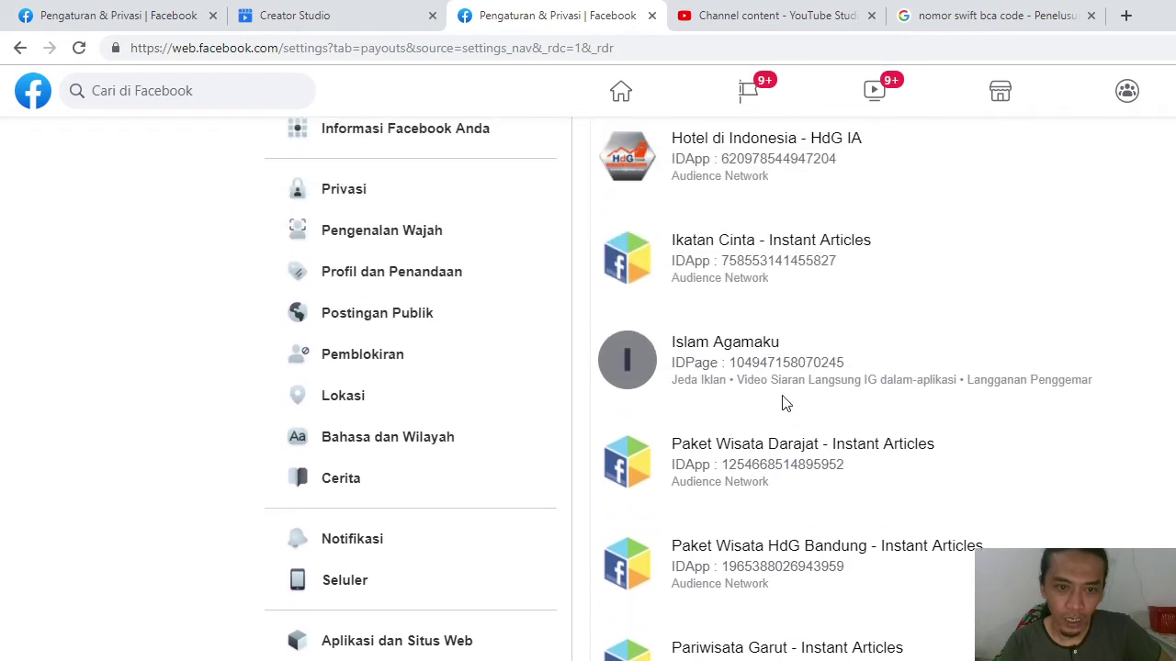
pyautogui.scroll(1, 799, 468)
pyautogui.scroll(1, 826, 470)
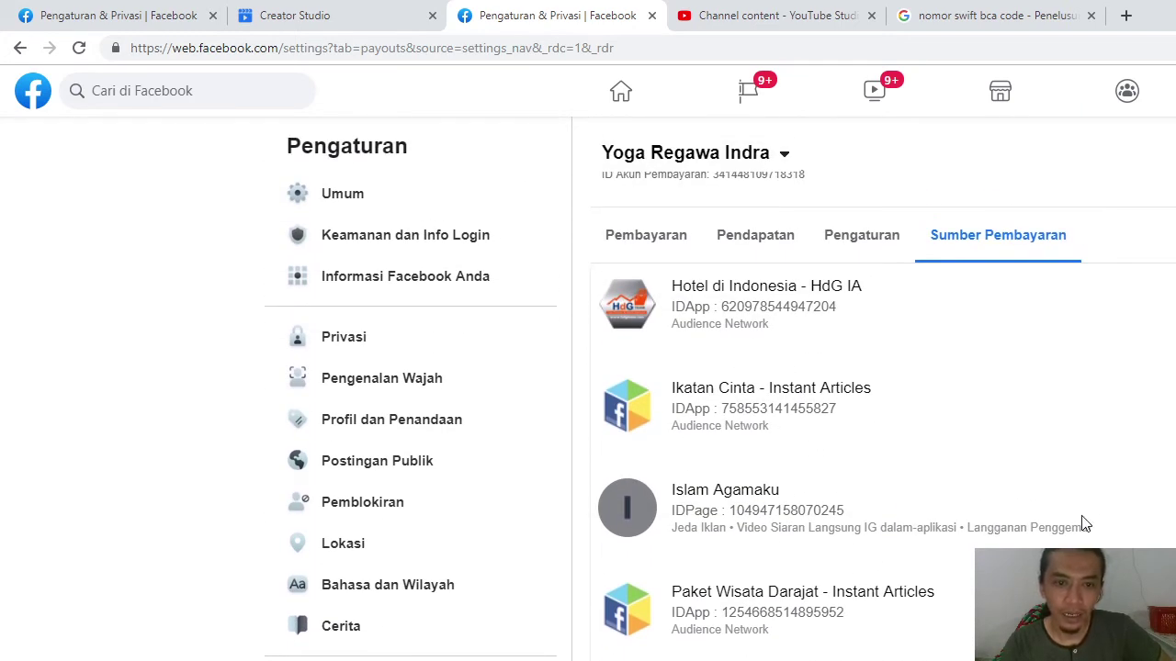
pyautogui.scroll(-5, 1081, 523)
pyautogui.scroll(-5, 827, 386)
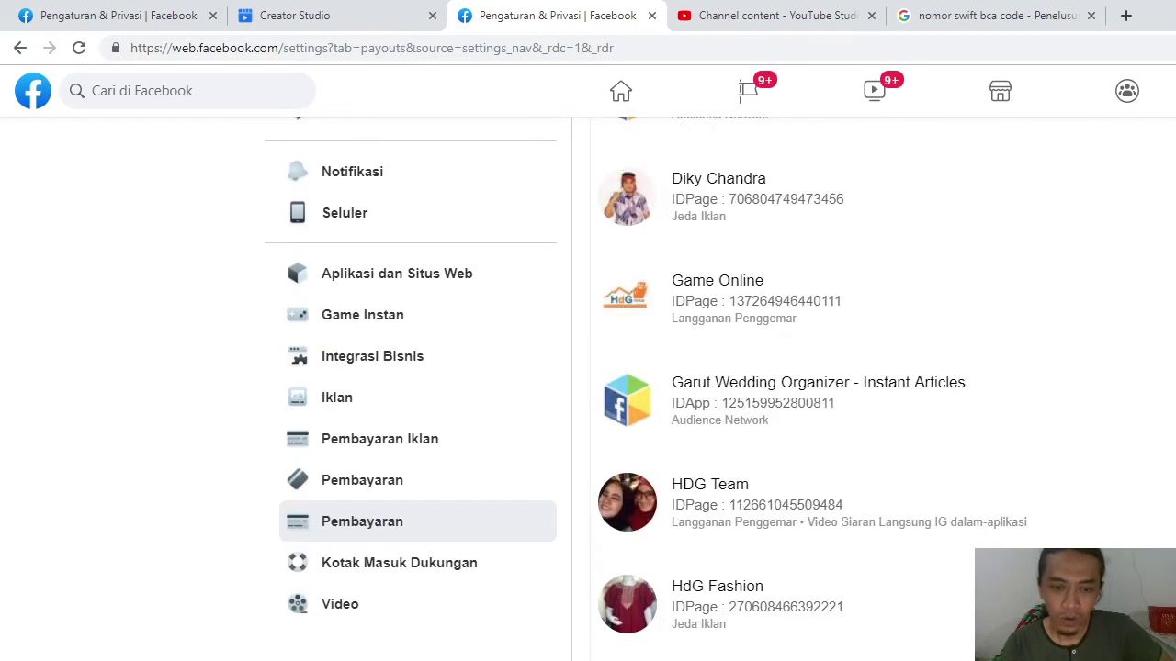
pyautogui.scroll(1, 790, 634)
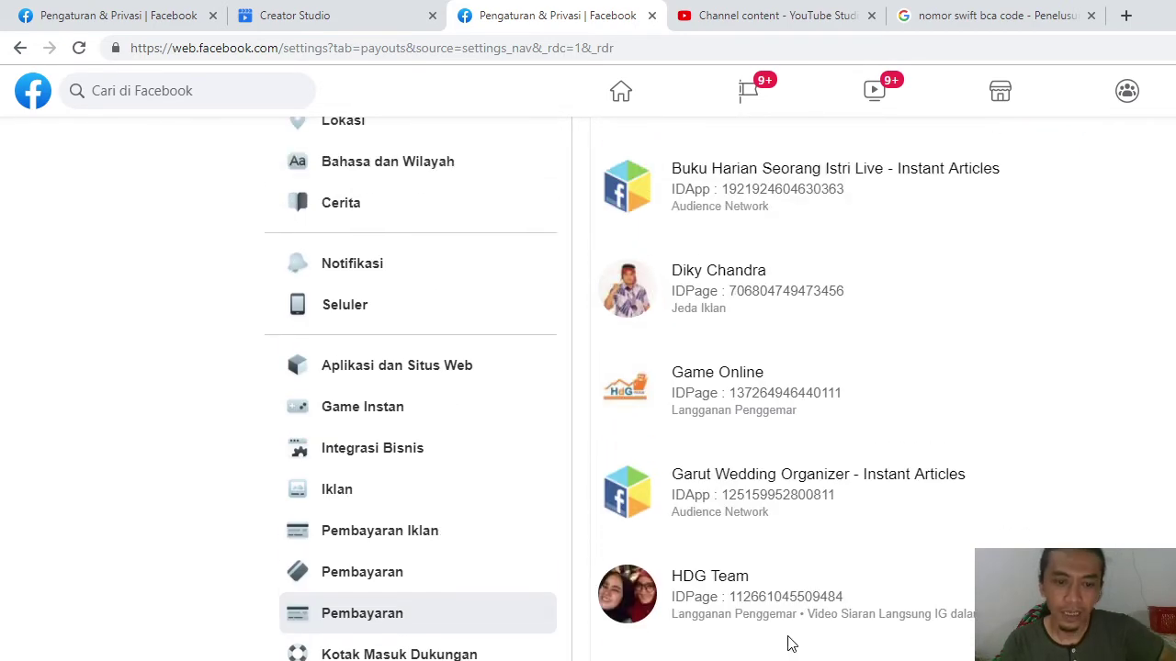
pyautogui.scroll(1, 801, 602)
pyautogui.scroll(3, 795, 588)
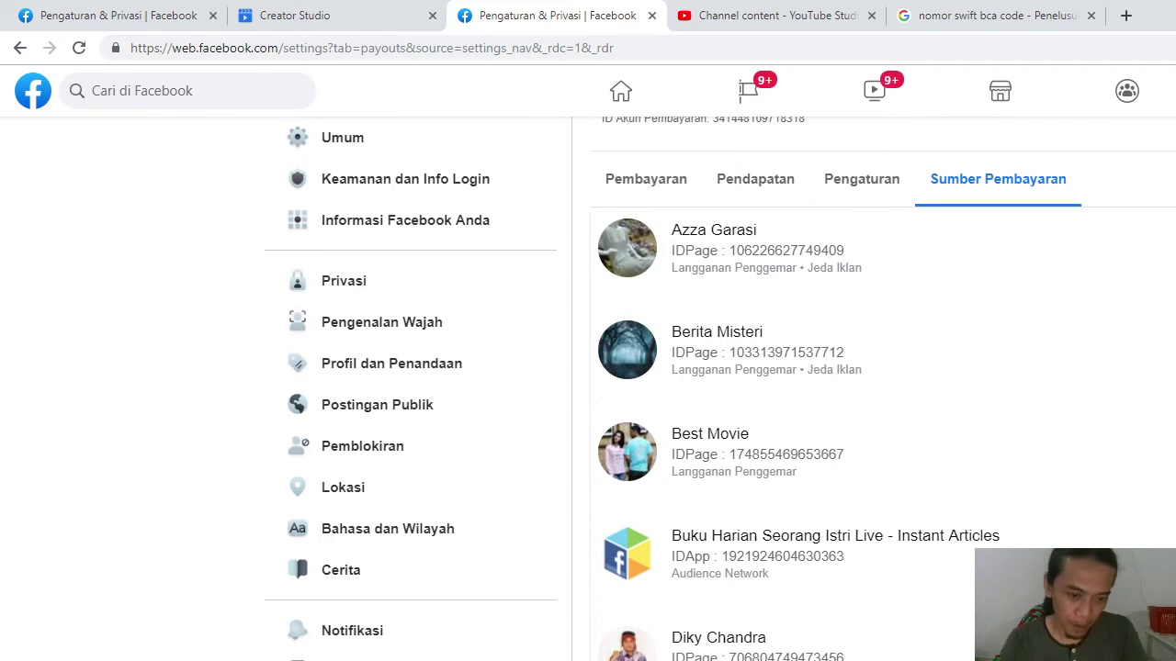
pyautogui.scroll(1, 760, 549)
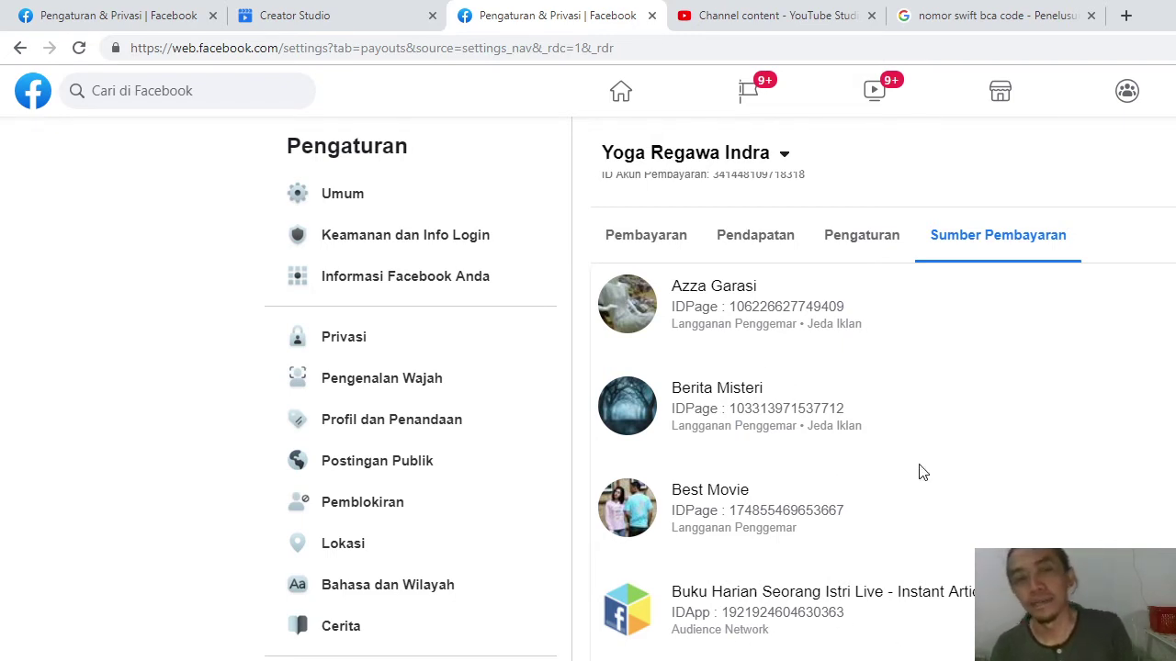
pyautogui.scroll(-3, 919, 472)
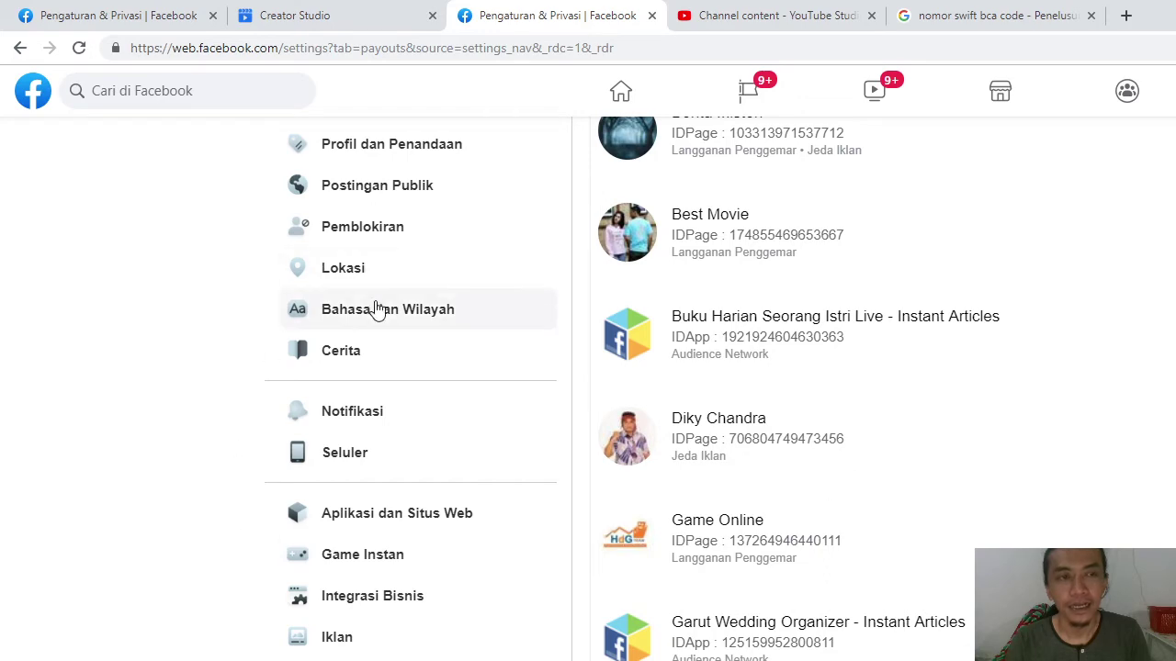
# In Creator Studio, limit the monetization overview to a single selected page.
pyautogui.click(328, 20)
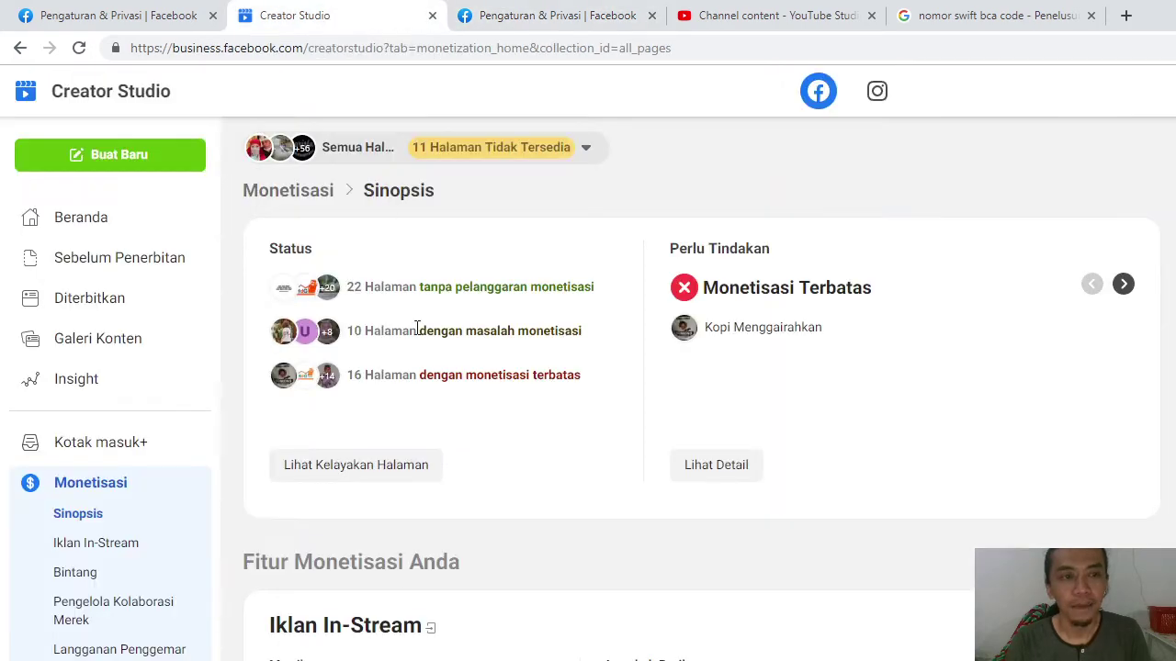
pyautogui.click(371, 162)
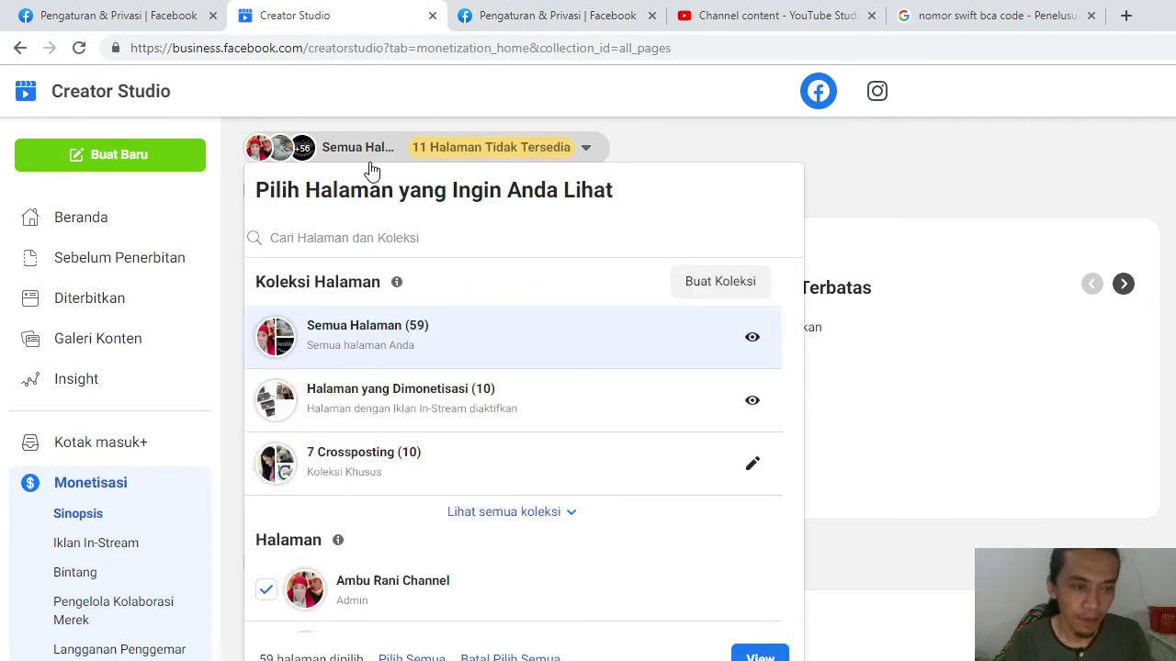
pyautogui.scroll(-3, 413, 389)
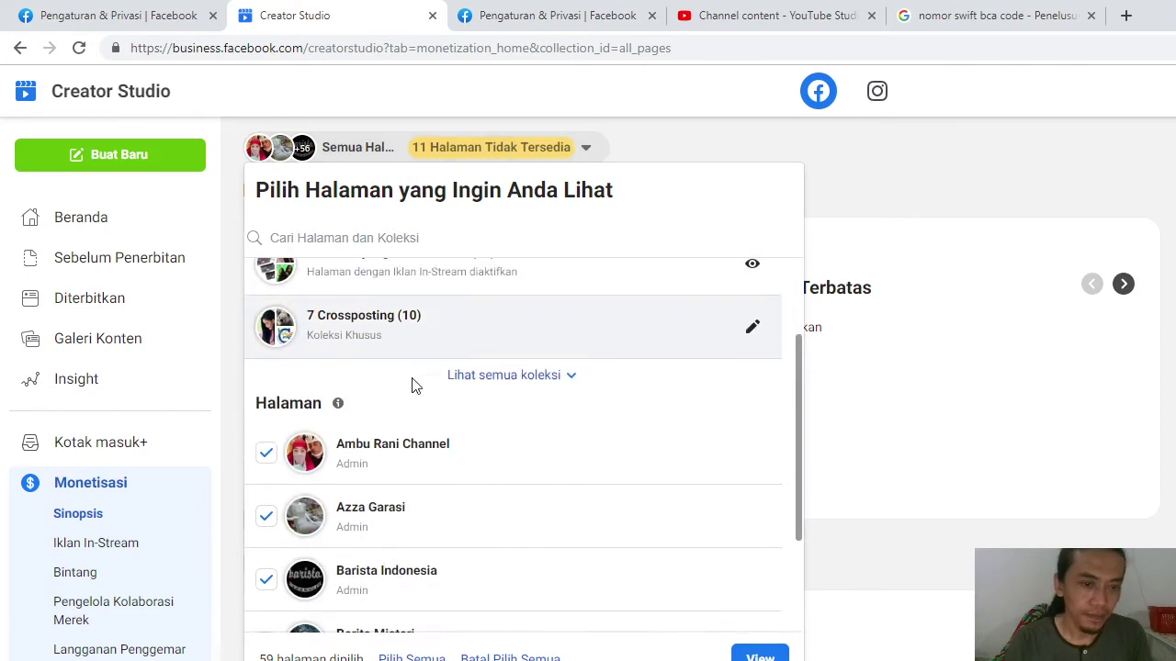
pyautogui.click(405, 655)
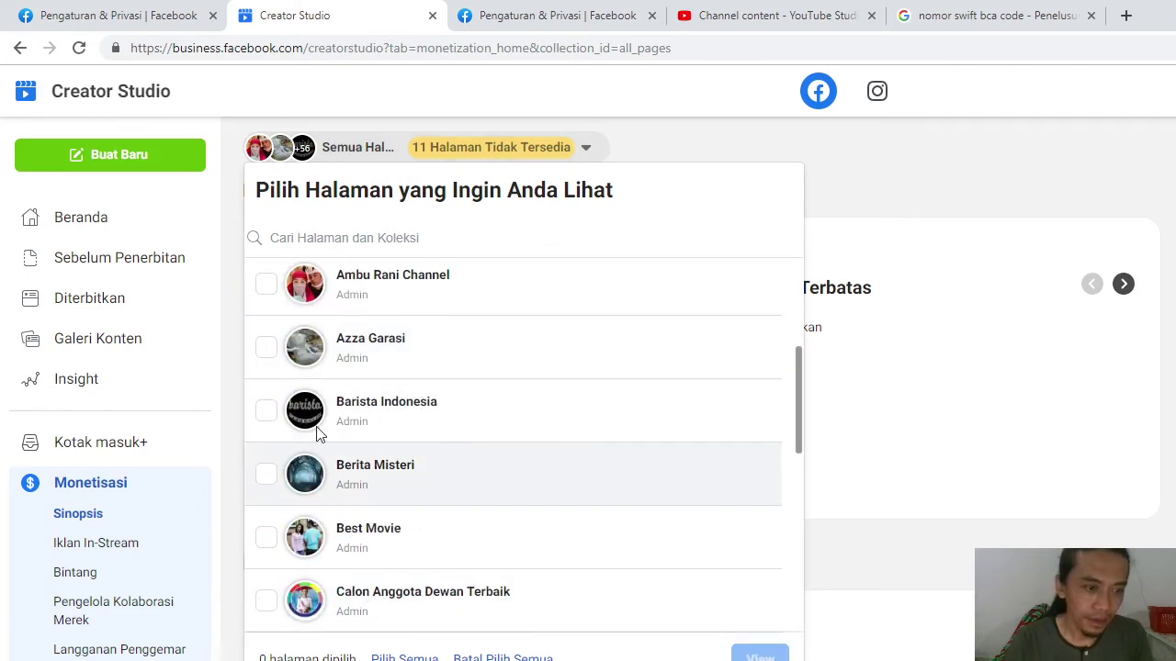
pyautogui.scroll(-4, 312, 515)
pyautogui.click(266, 424)
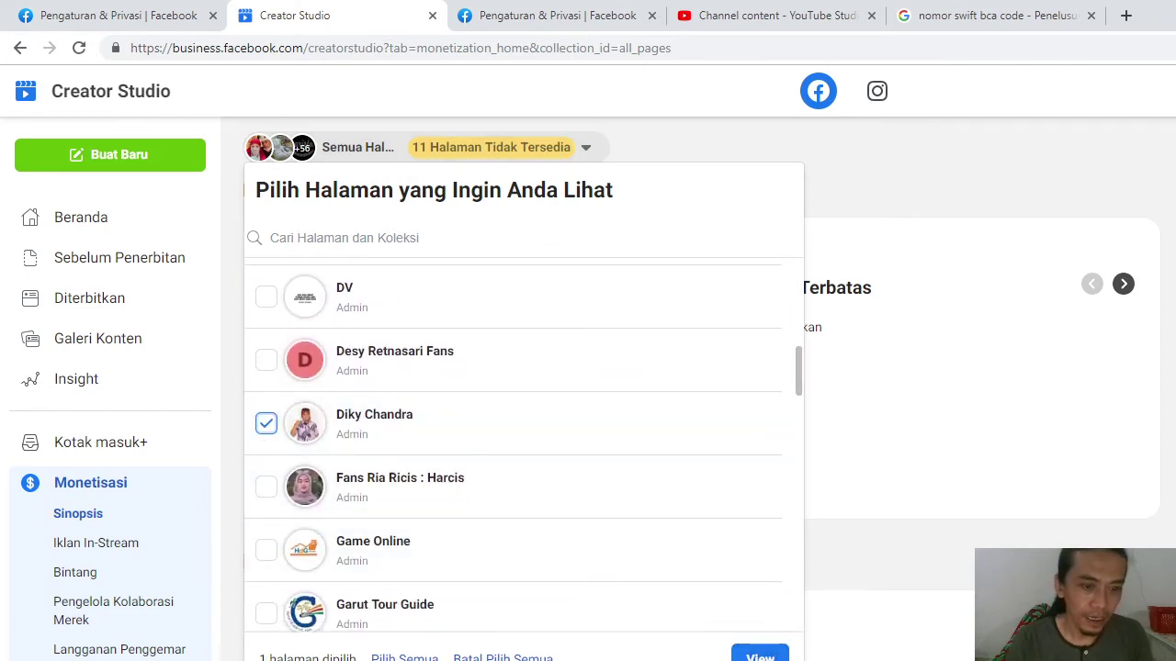
pyautogui.click(760, 656)
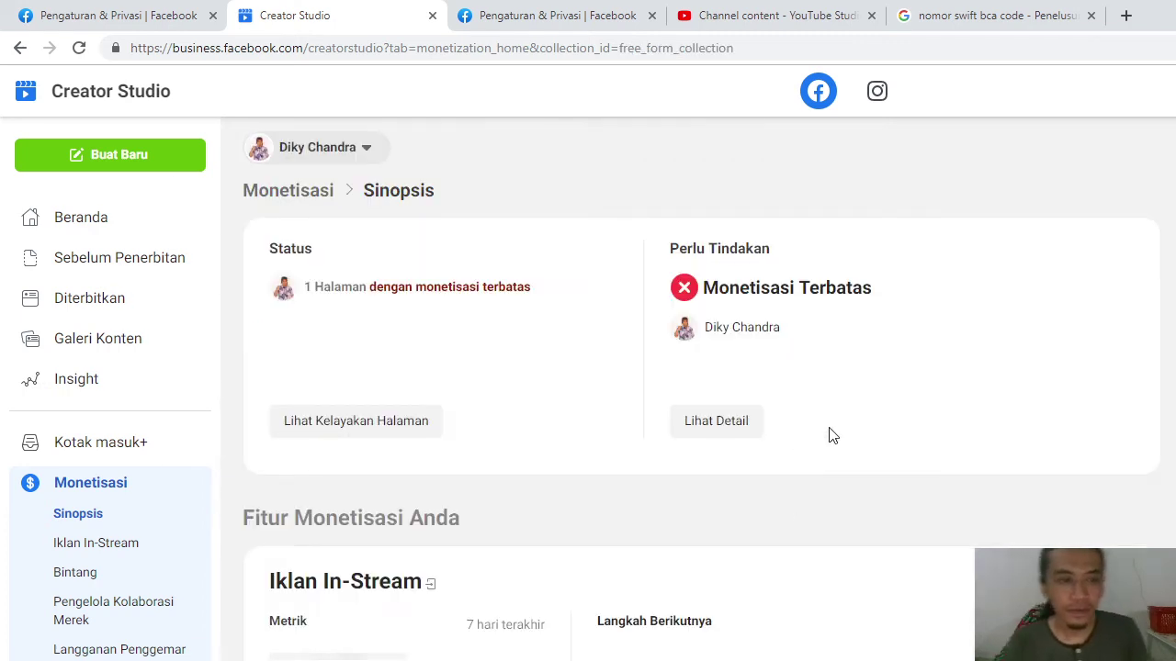
# View the Monetisasi Terbatas details explaining the connected-entity policy violation.
pyautogui.moveTo(583, 290)
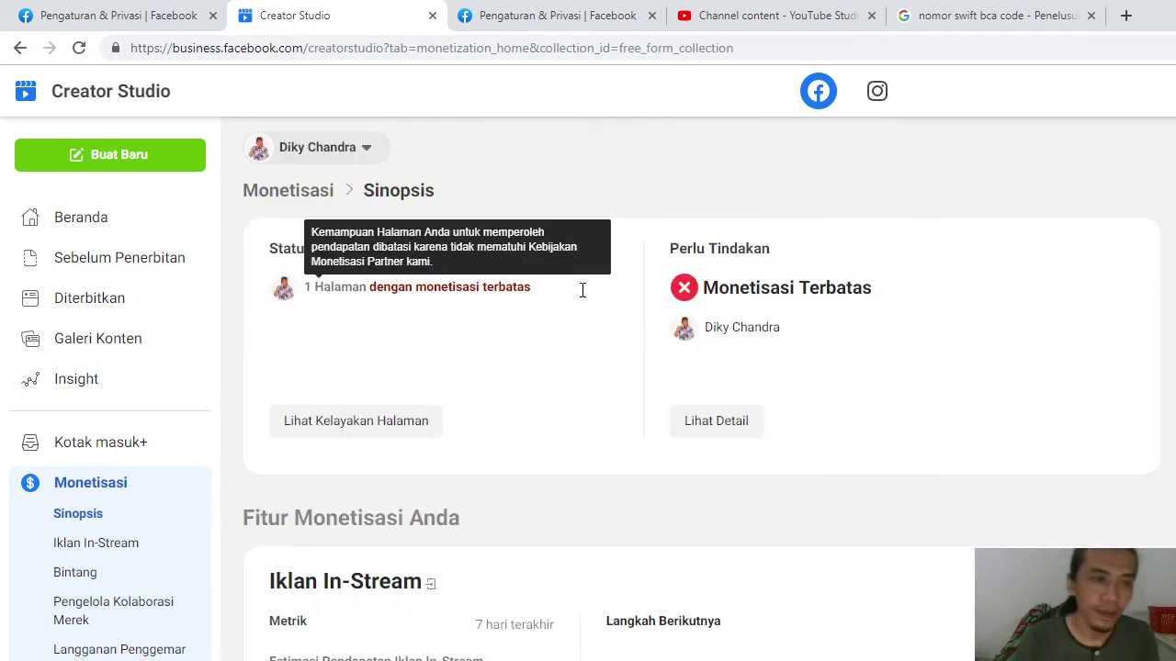
pyautogui.click(740, 427)
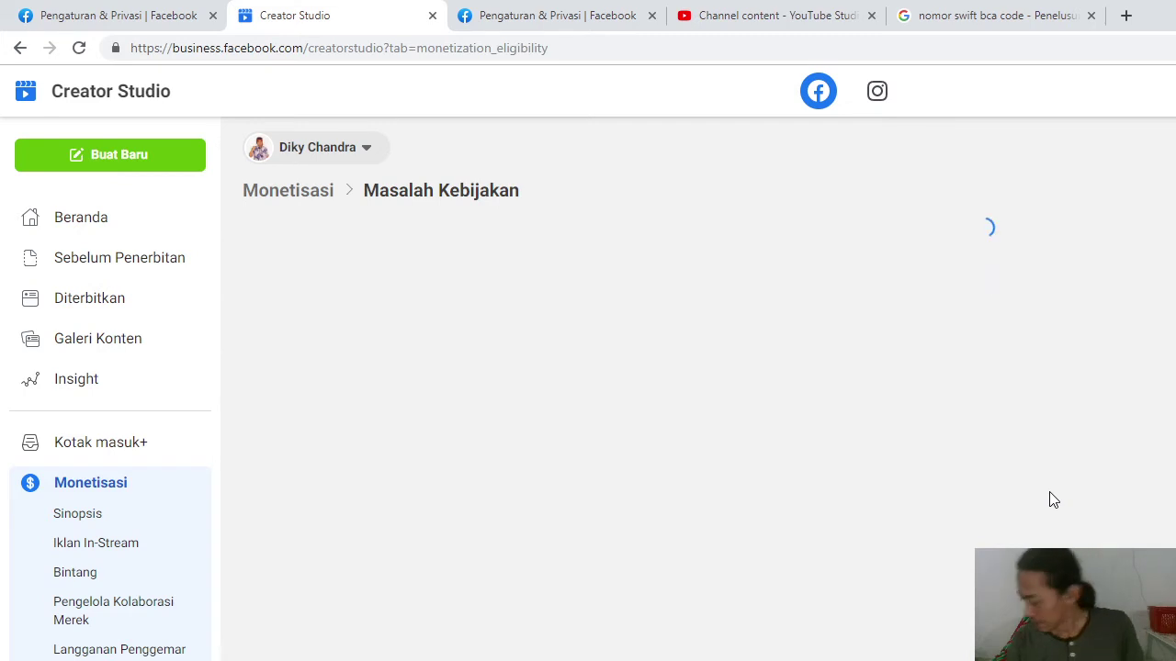
pyautogui.scroll(-1, 1051, 493)
pyautogui.scroll(1, 1051, 494)
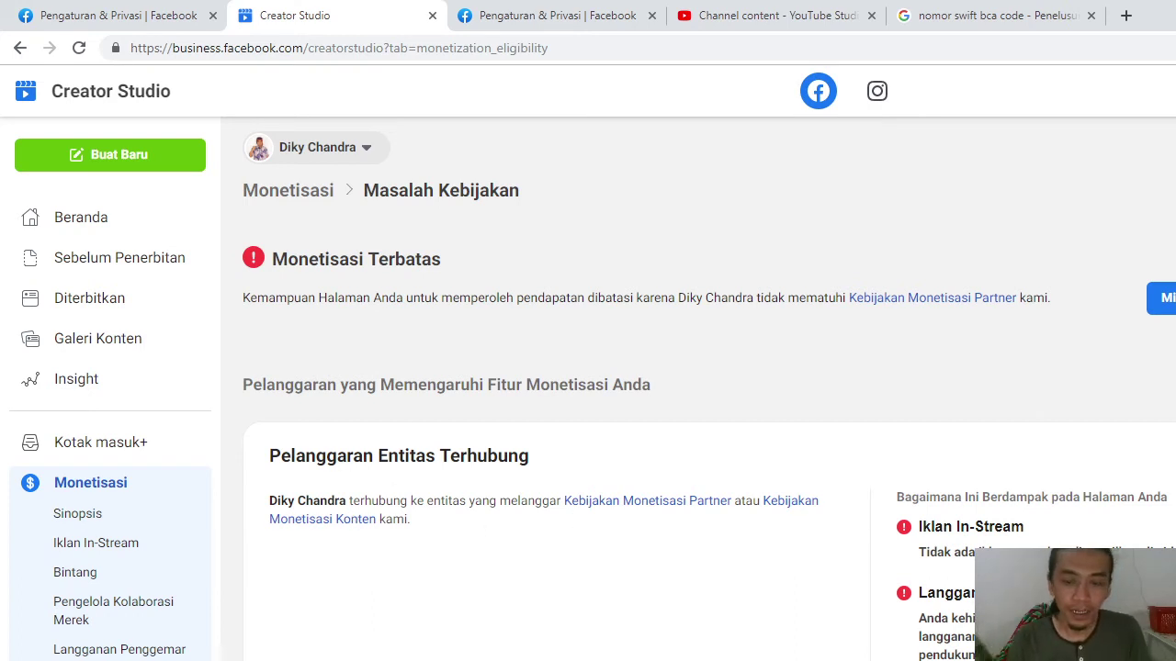
pyautogui.scroll(-2, 937, 579)
pyautogui.scroll(2, 937, 579)
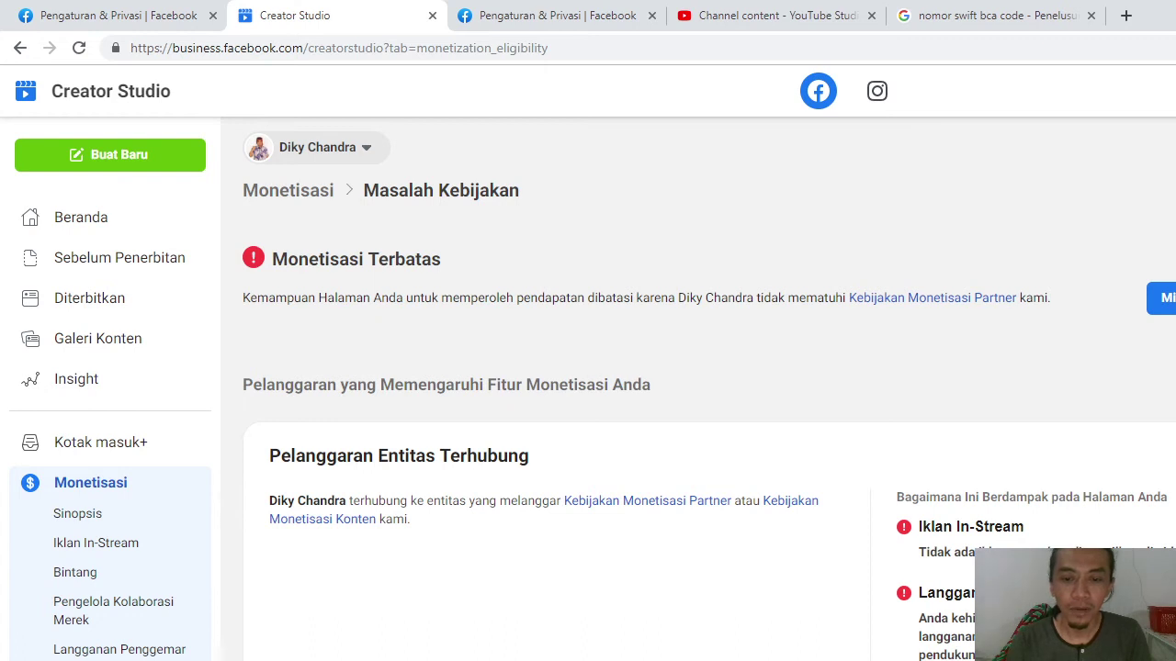
pyautogui.scroll(-2, 588, 395)
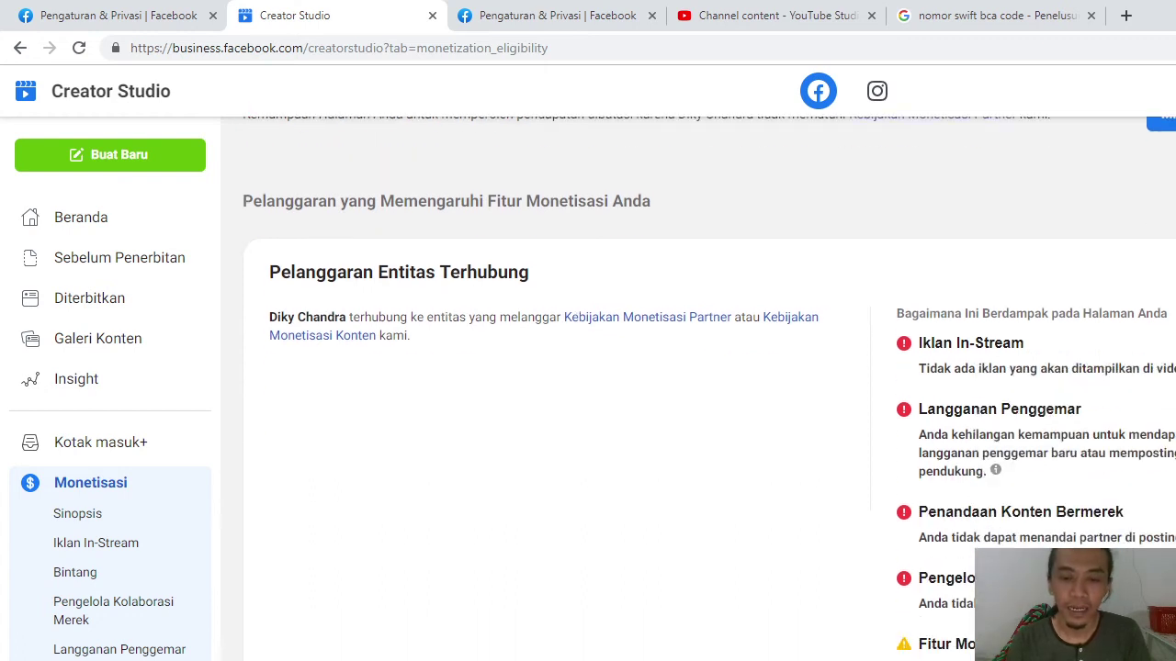
pyautogui.scroll(1, 587, 395)
pyautogui.scroll(1, 706, 372)
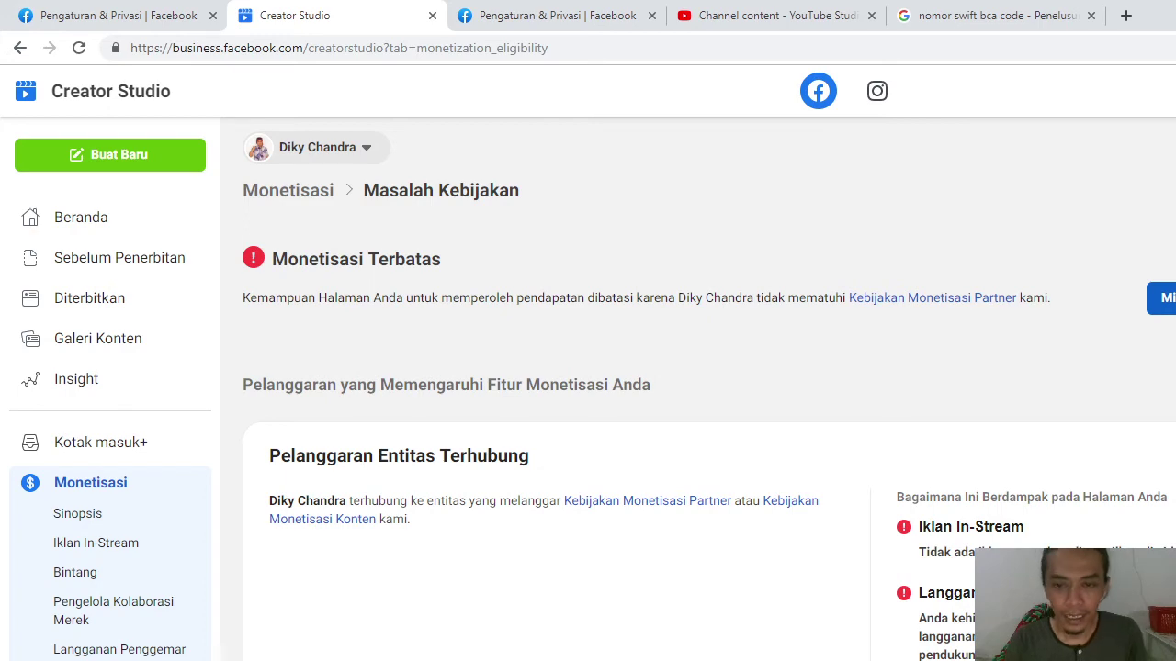
# Close the Minta Tinjauan review request unsent and reload the Creator Studio page.
pyautogui.click(1162, 298)
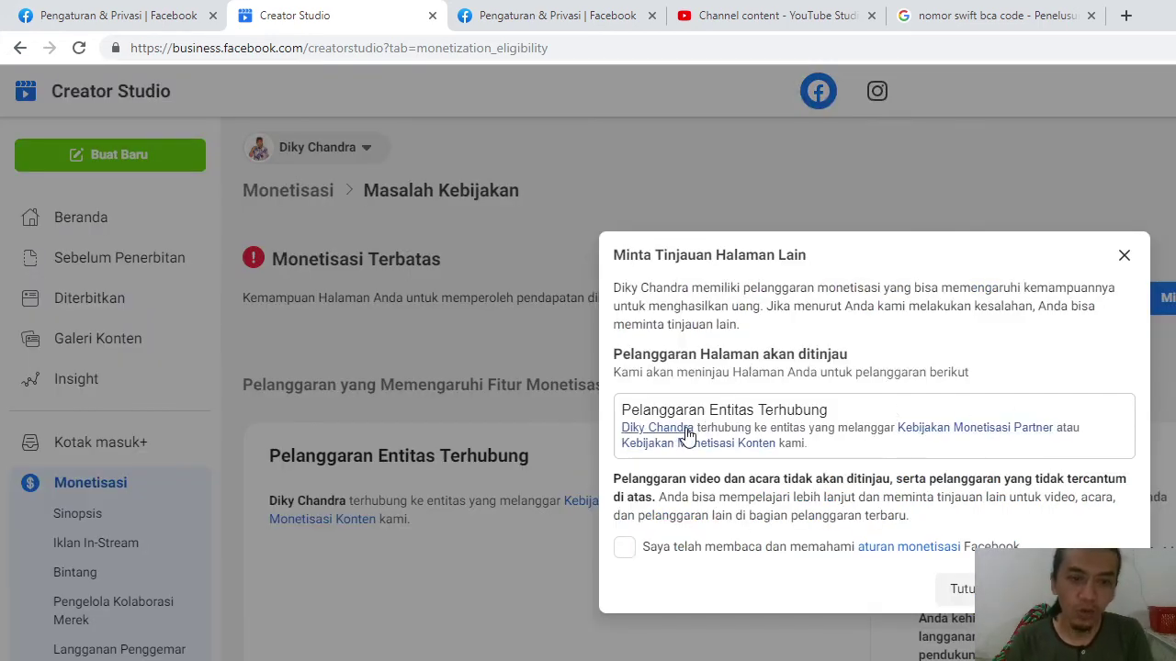
pyautogui.click(969, 592)
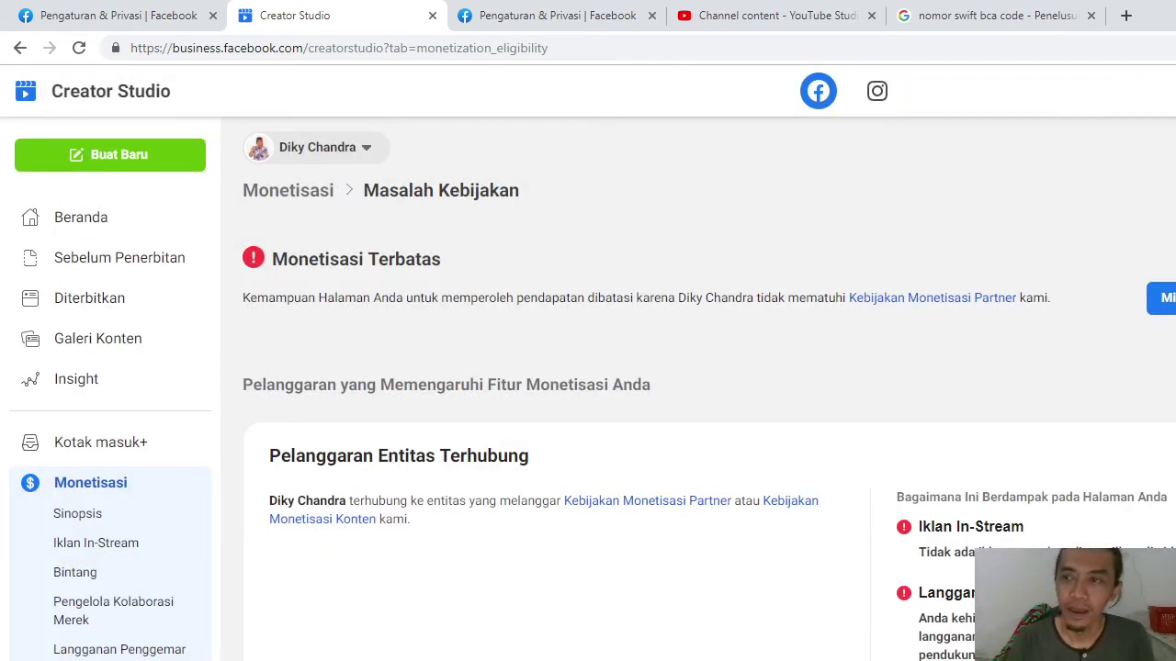
pyautogui.press('F5')
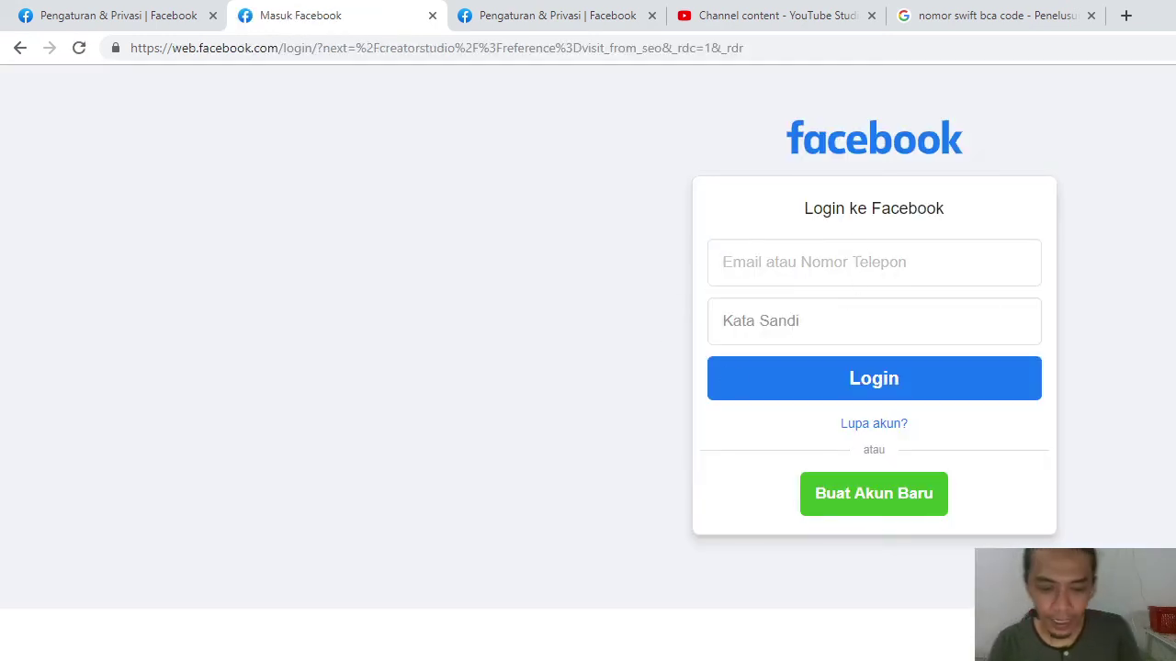
pyautogui.hotkey('alt', 'Tab')
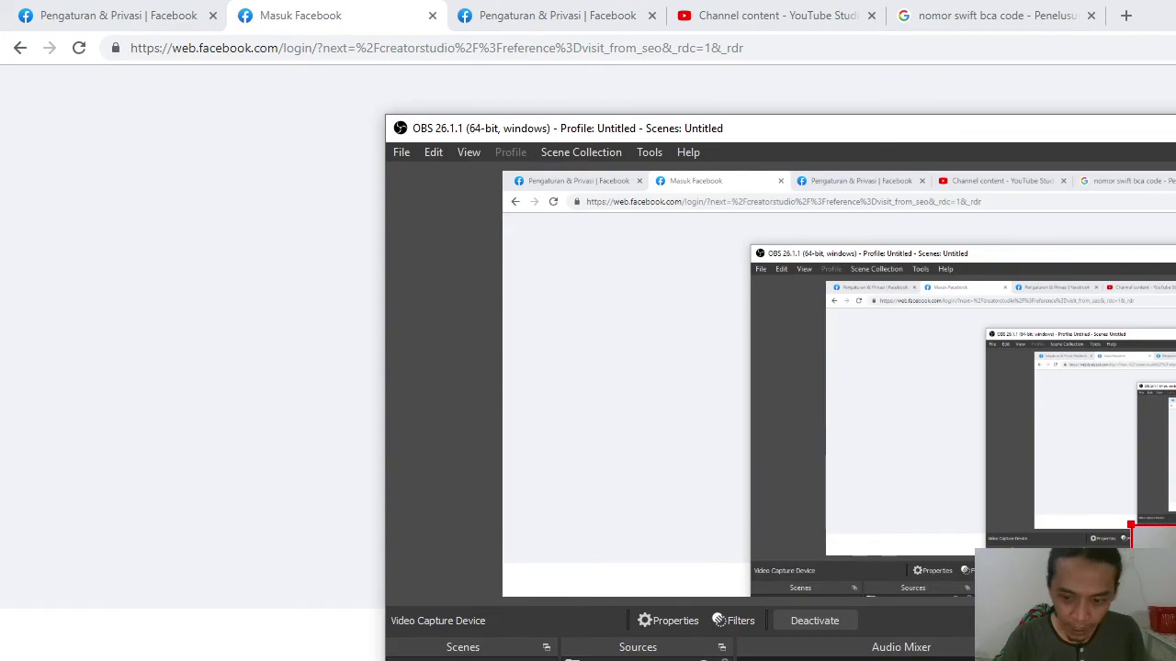
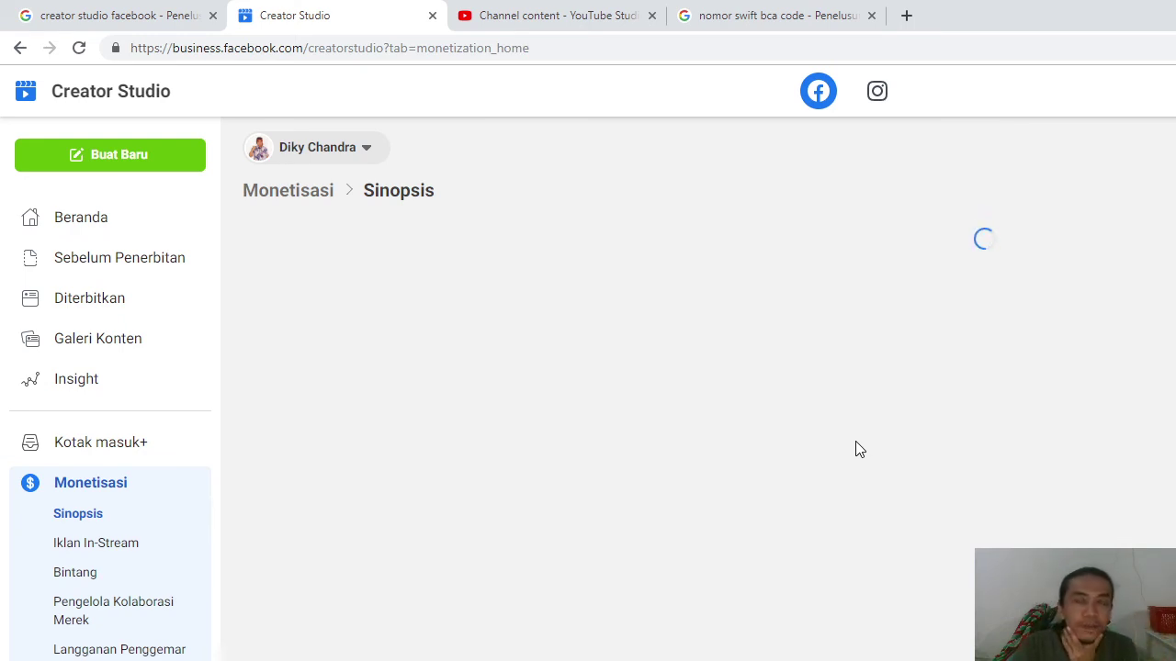
# Open the Monetisasi Terbatas details to review the page's Masalah Kebijakan violations.
pyautogui.scroll(-2, 853, 447)
pyautogui.scroll(2, 824, 355)
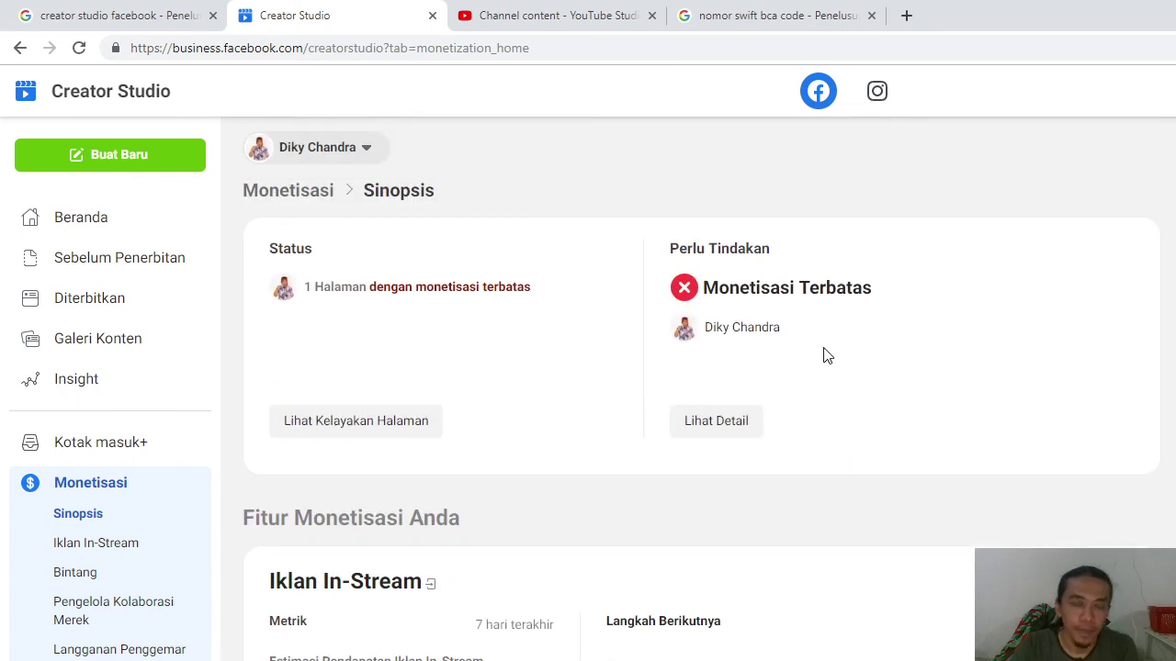
pyautogui.click(736, 432)
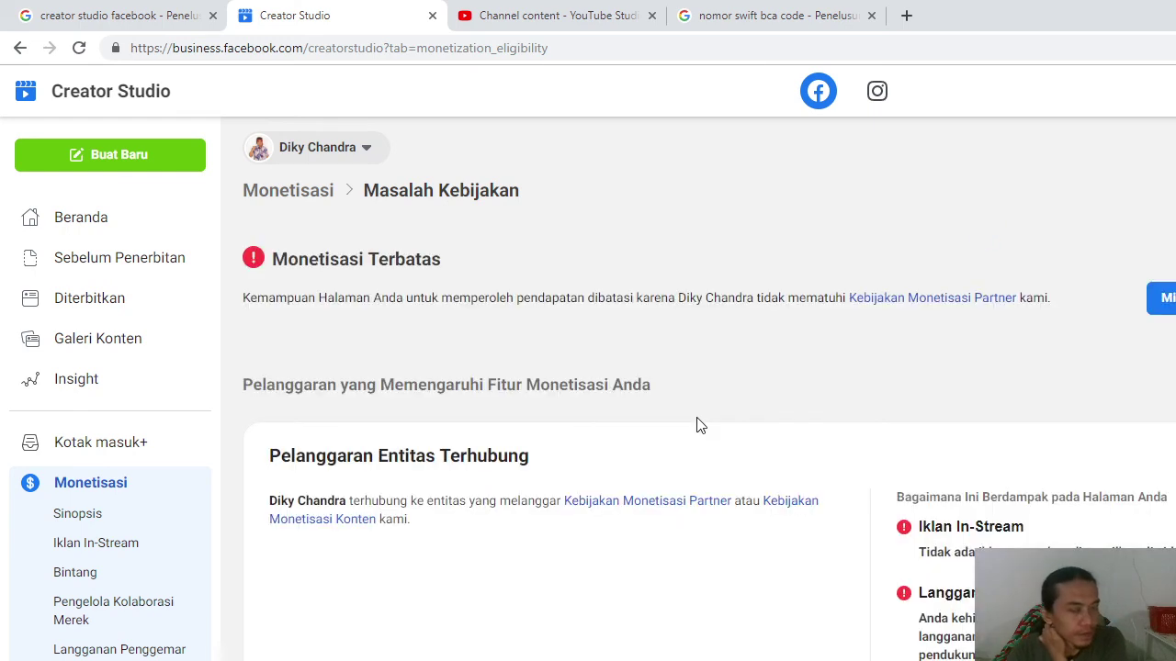
pyautogui.scroll(-2, 772, 474)
pyautogui.scroll(2, 776, 478)
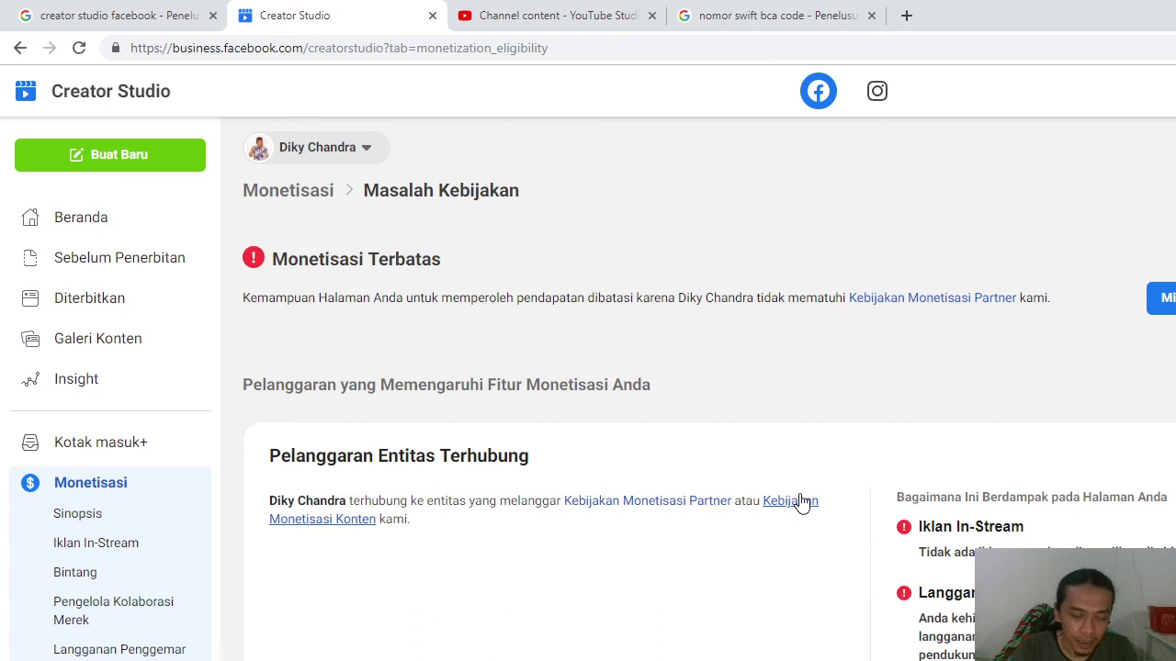
pyautogui.scroll(-2, 800, 505)
pyautogui.scroll(2, 800, 496)
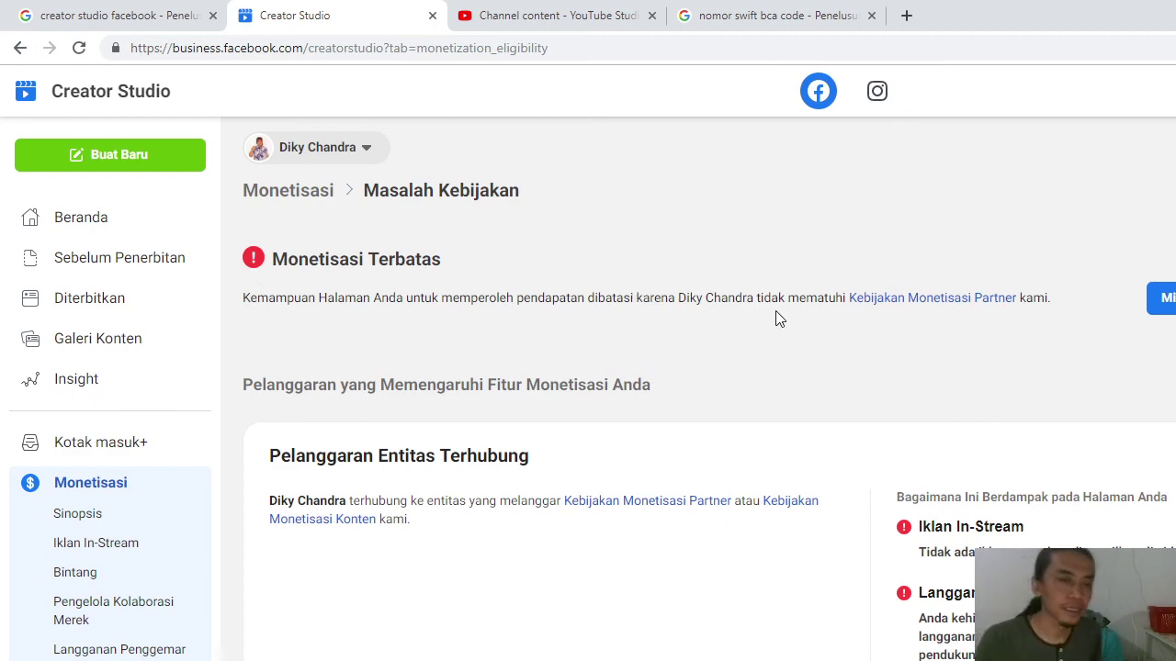
# Request another review, tick 'Saya telah membaca' and submit the review request.
pyautogui.click(1161, 298)
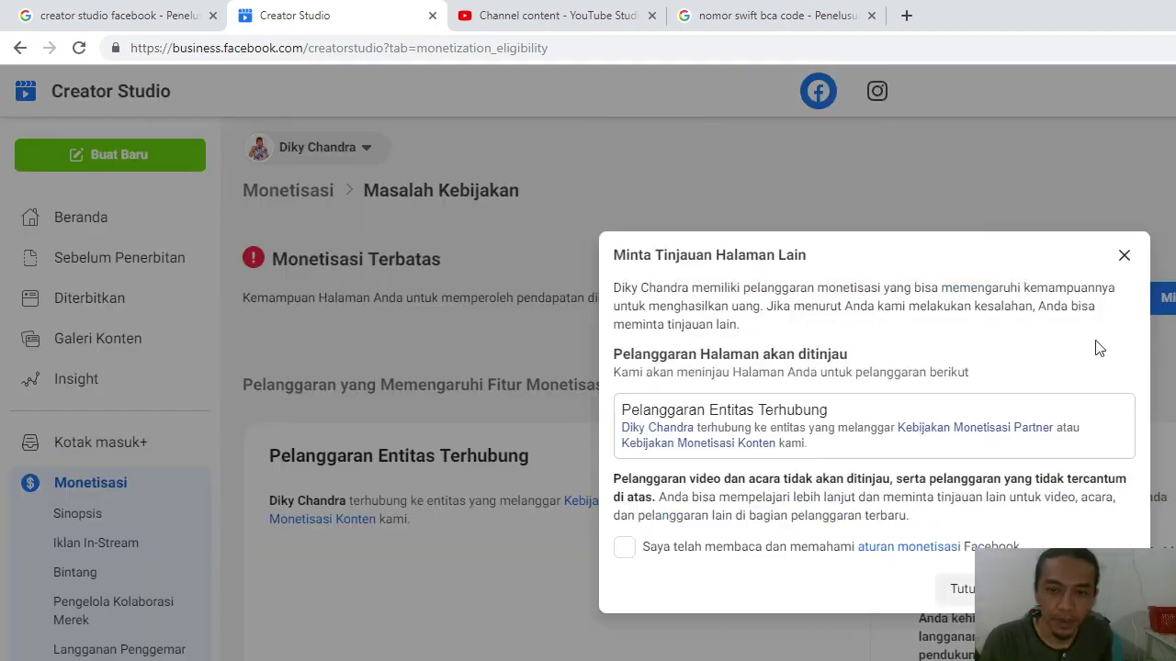
pyautogui.click(624, 547)
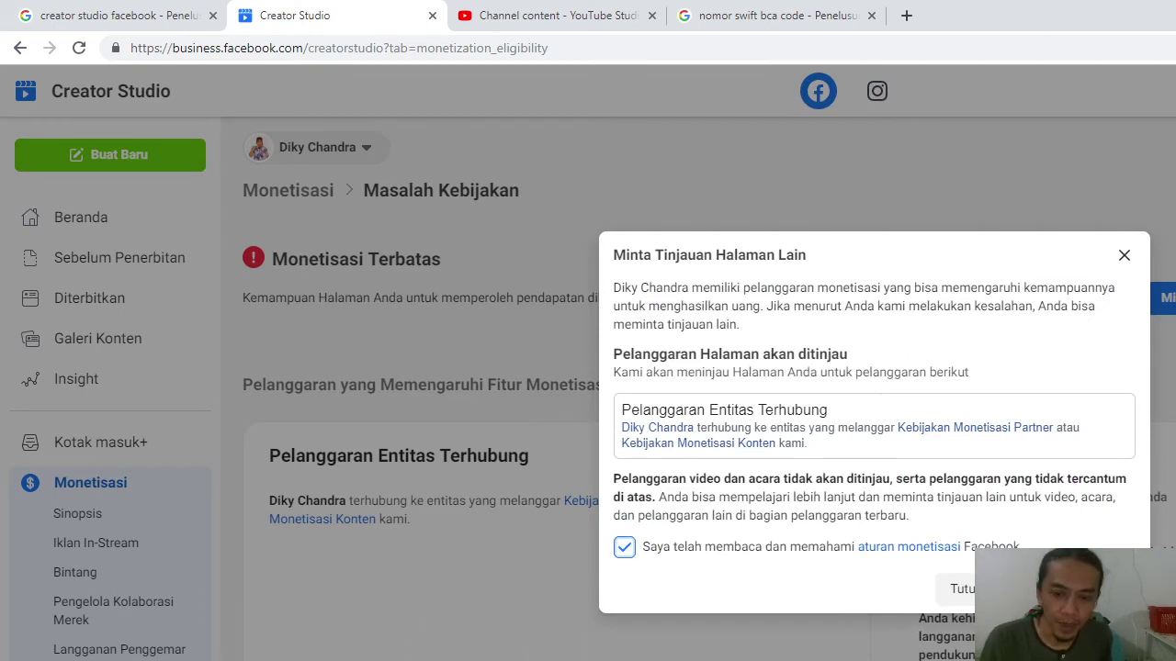
pyautogui.click(1084, 589)
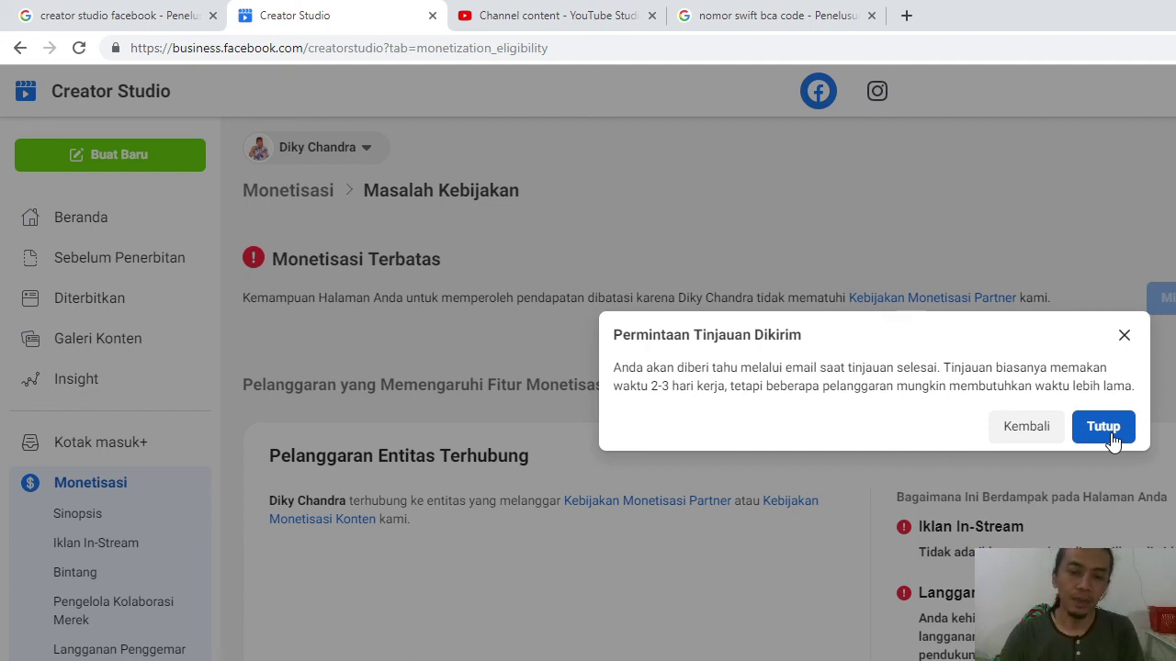
# Dismiss the review-sent confirmation, browse the managed page list, and go to Beranda.
pyautogui.click(1104, 426)
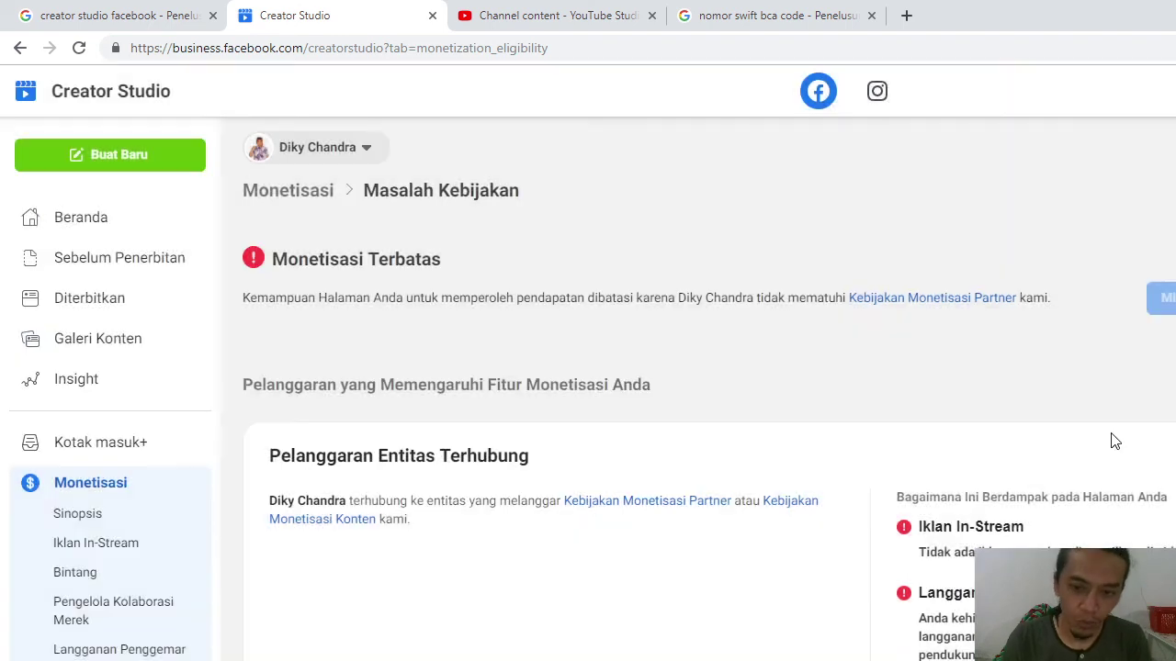
pyautogui.click(335, 155)
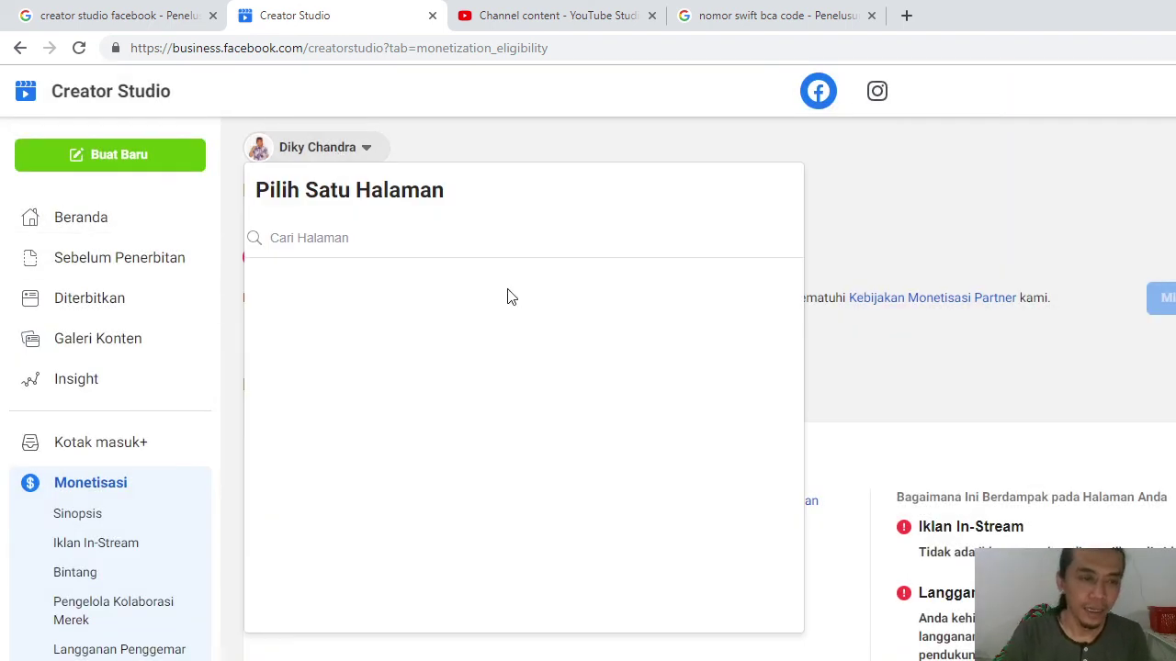
pyautogui.scroll(-10, 503, 359)
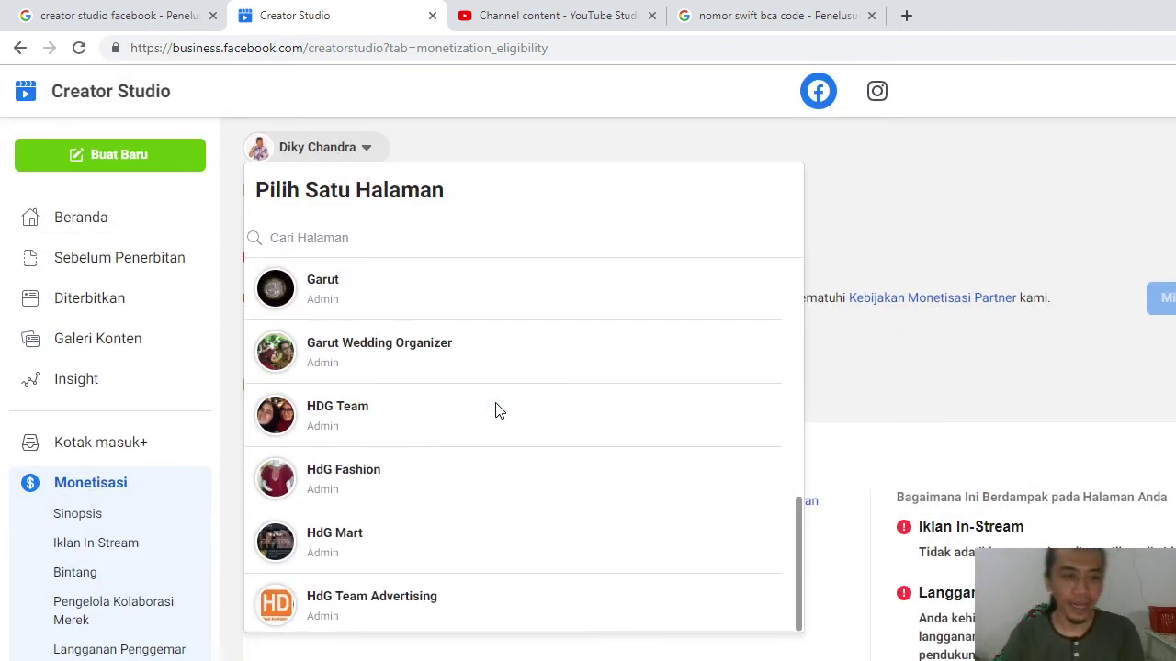
pyautogui.scroll(-3, 496, 411)
pyautogui.click(383, 243)
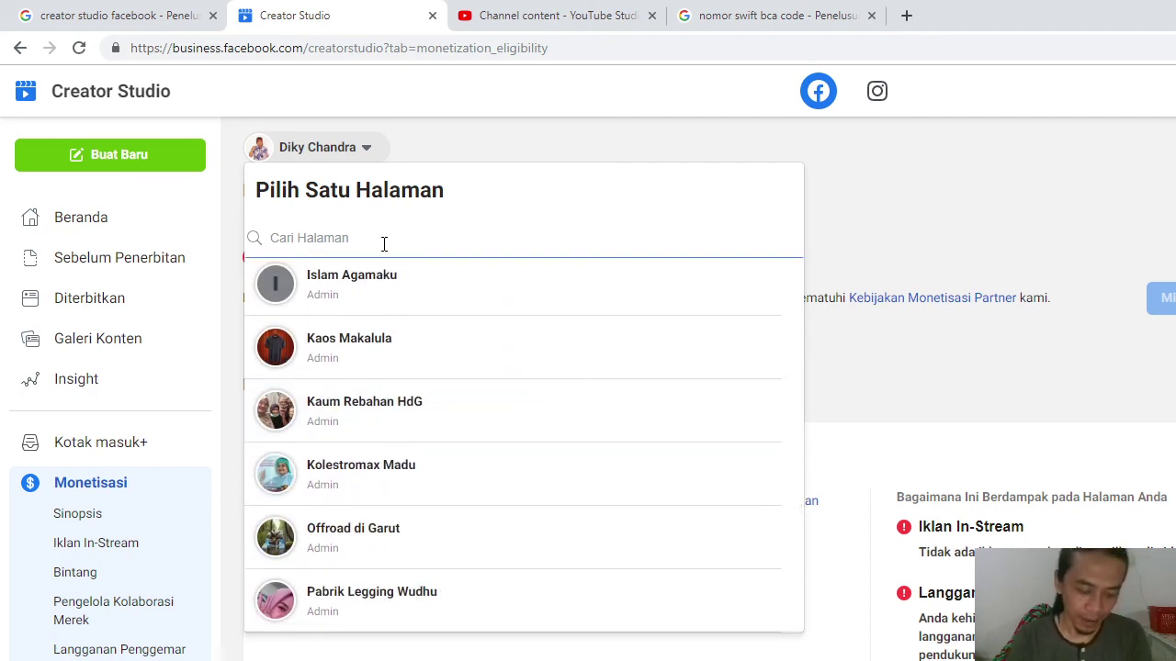
pyautogui.click(141, 227)
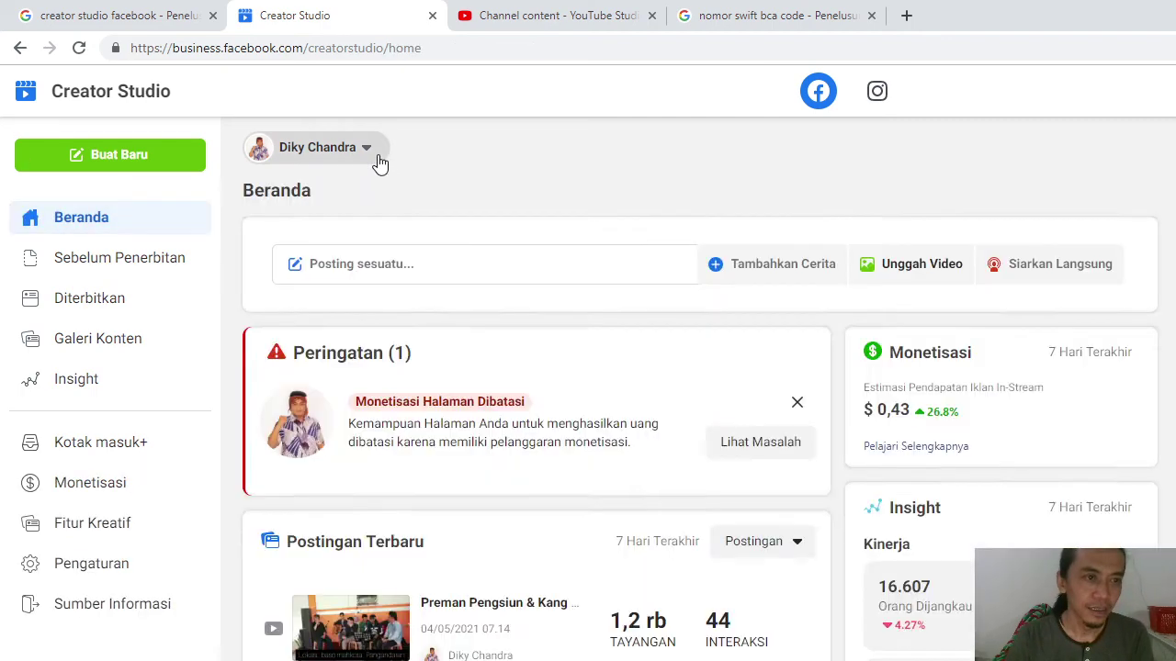
# Deselect the current page, search the page picker for 'pu', and return home.
pyautogui.click(379, 160)
pyautogui.scroll(-7, 538, 508)
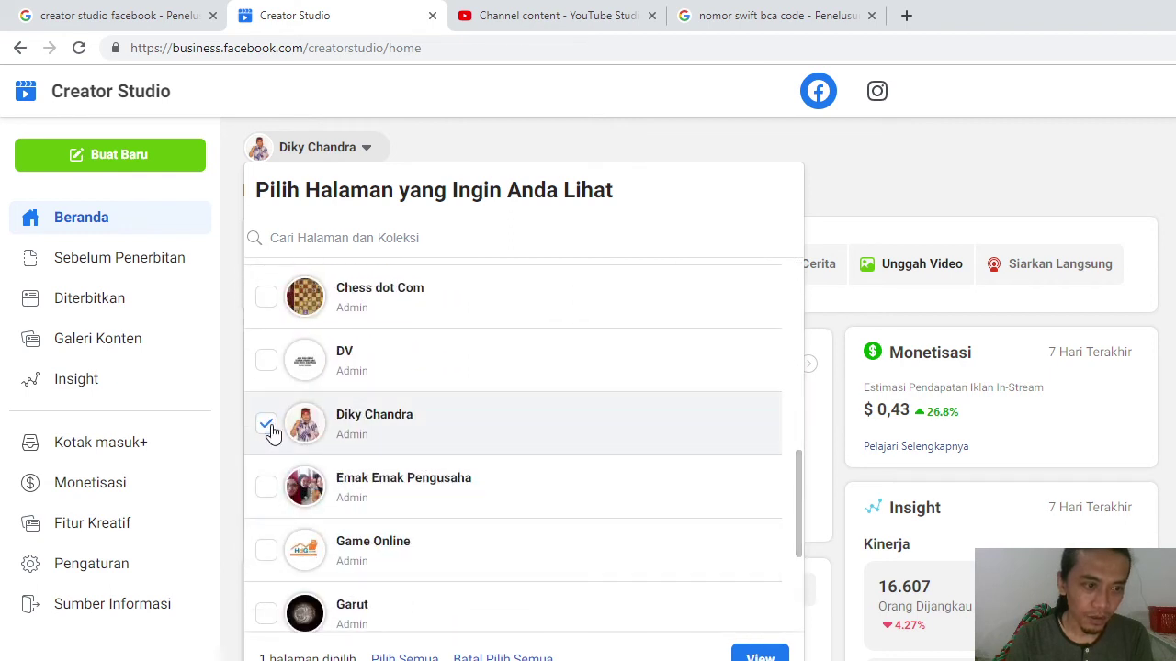
pyautogui.click(266, 424)
pyautogui.click(362, 237)
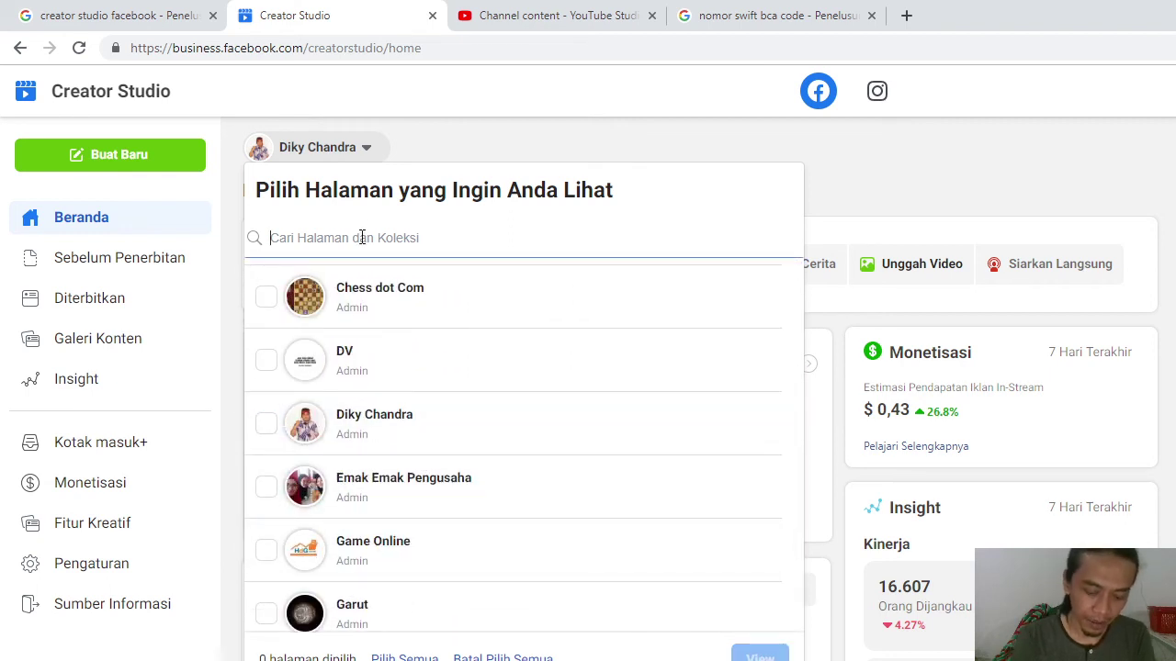
pyautogui.write('pub')
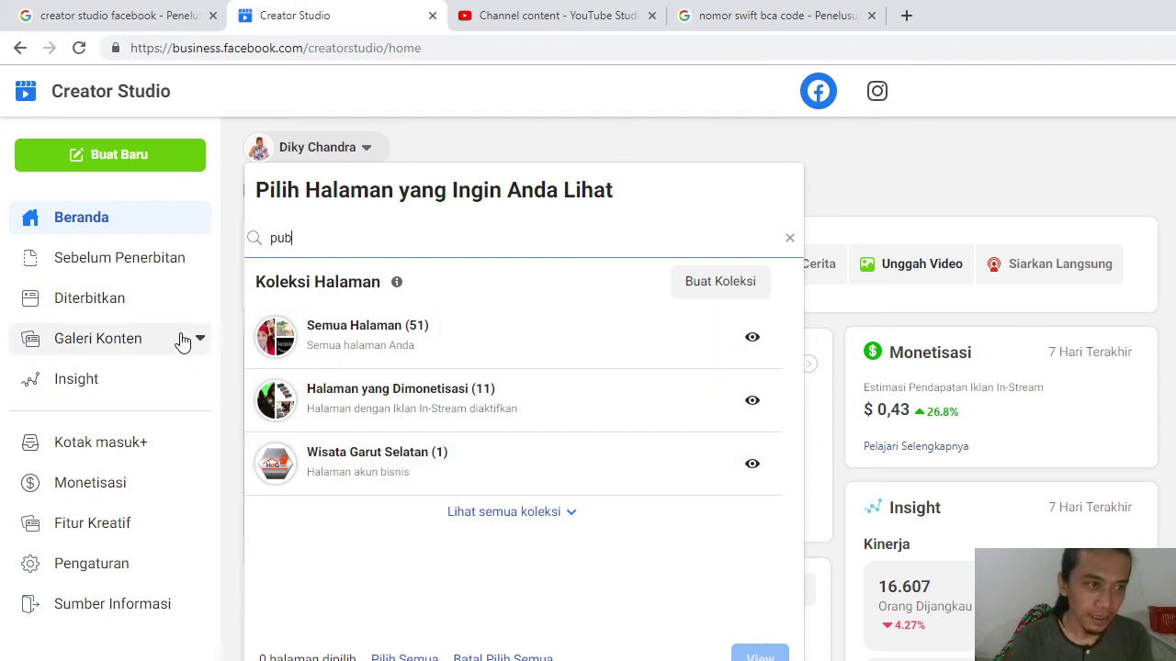
pyautogui.click(97, 231)
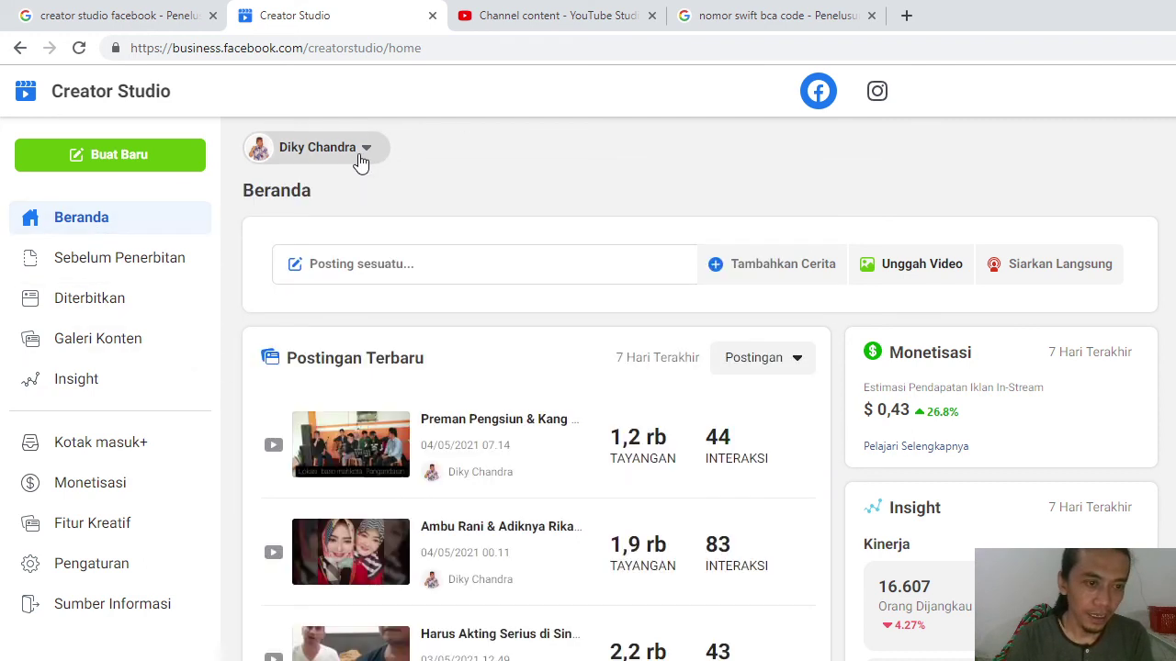
# Search the page picker for 'pub', show all page collections, then close the picker.
pyautogui.click(361, 161)
pyautogui.click(411, 237)
pyautogui.write('pub')
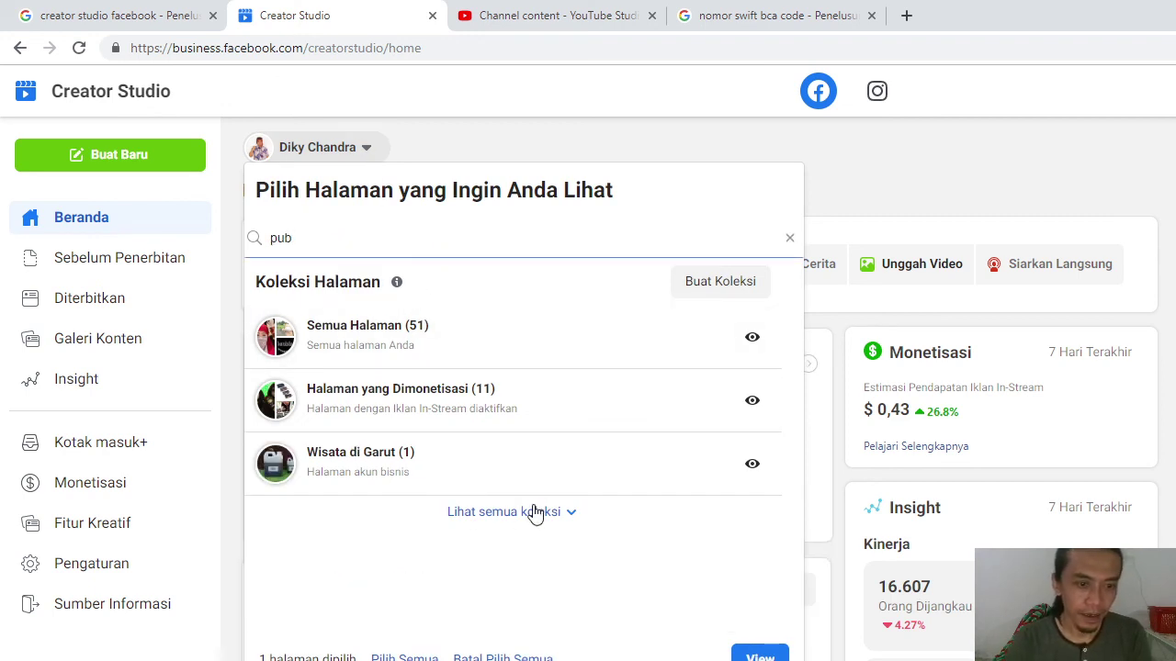
pyautogui.click(538, 512)
pyautogui.scroll(-1, 555, 519)
pyautogui.scroll(-5, 569, 521)
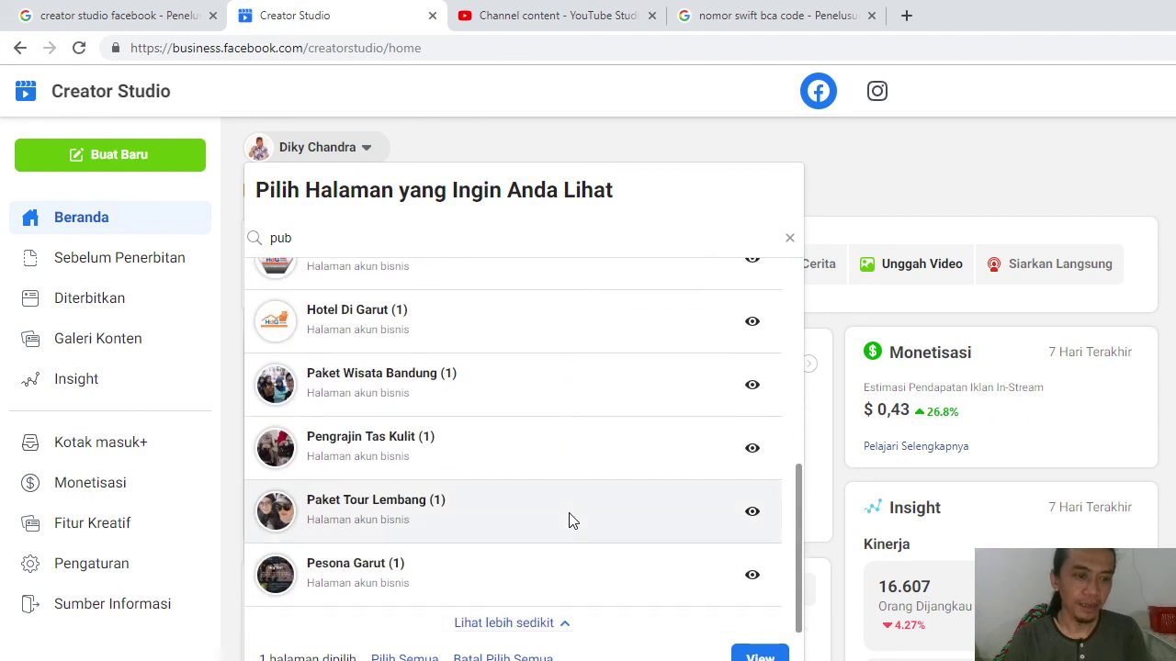
pyautogui.click(928, 167)
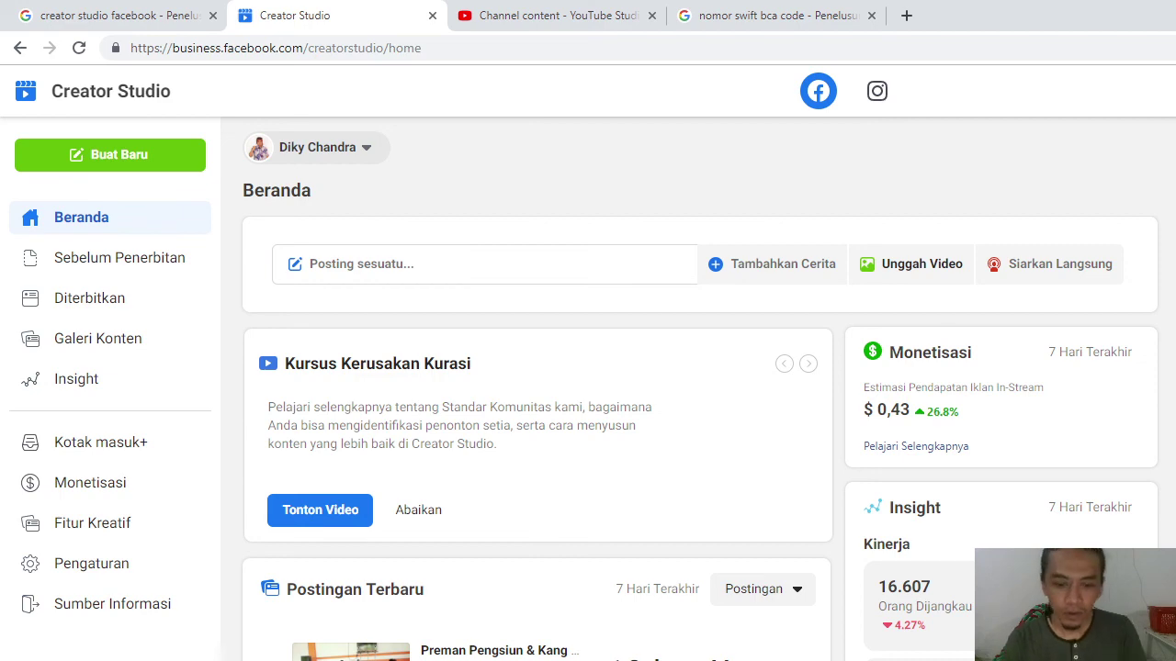
# Switch to OBS and deselect the capture source in the recorder.
pyautogui.hotkey('alt', 'Tab')
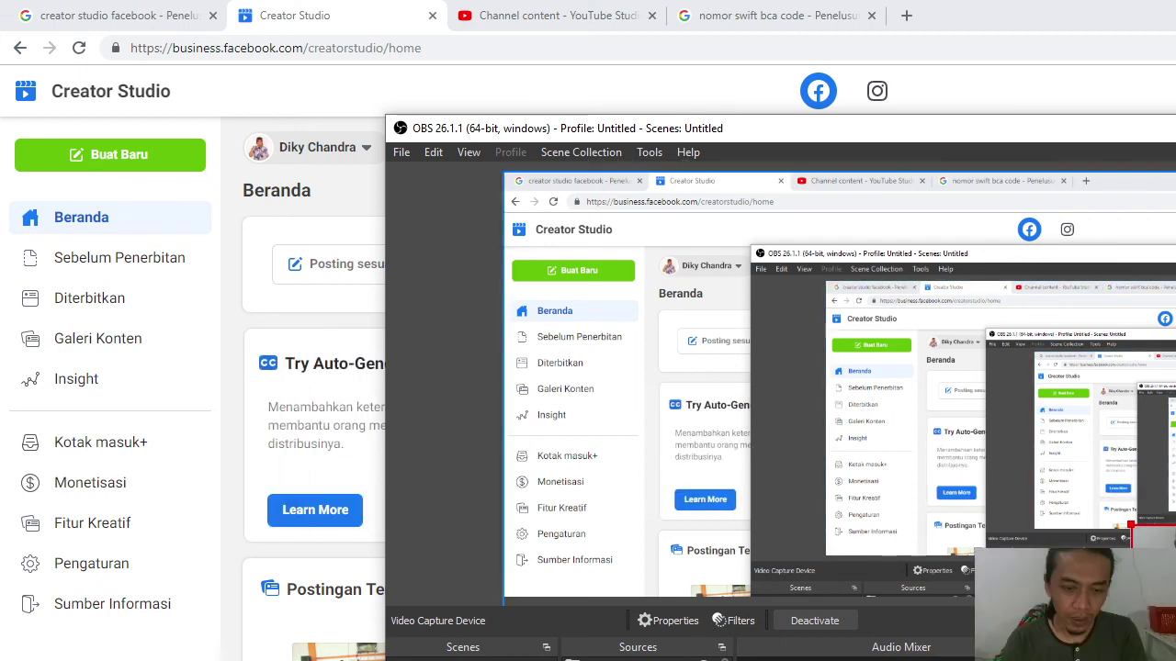
pyautogui.click(1167, 535)
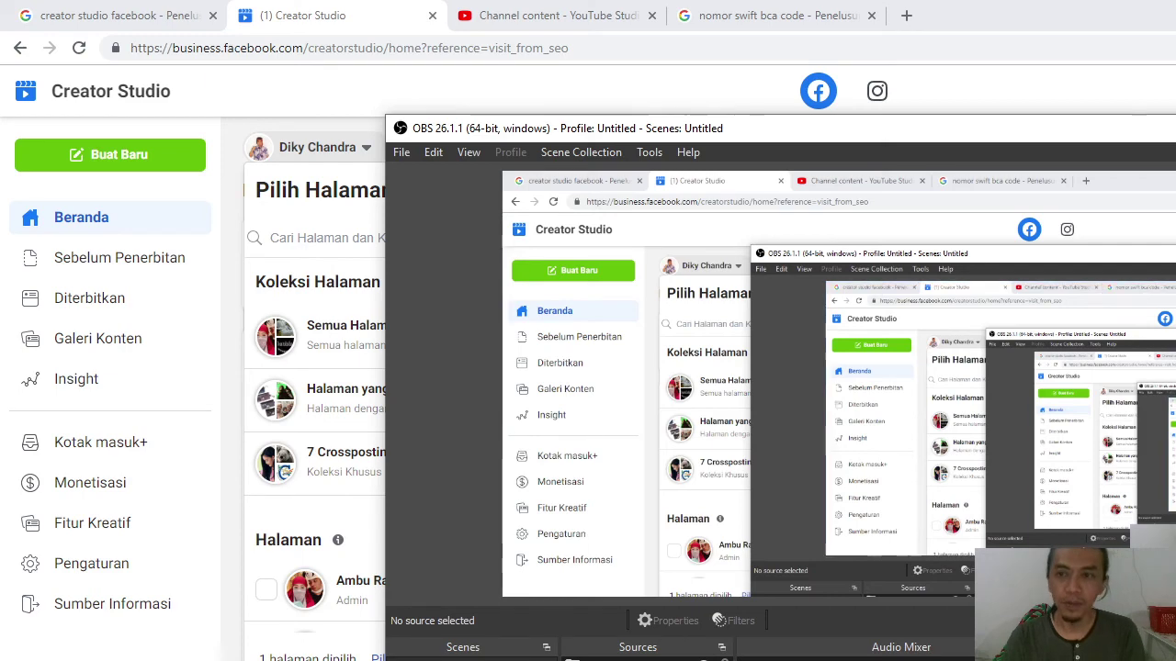
# Deselect the old page, search 'pub', and view the Publisher FB Ads Break page.
pyautogui.scroll(-4, 468, 575)
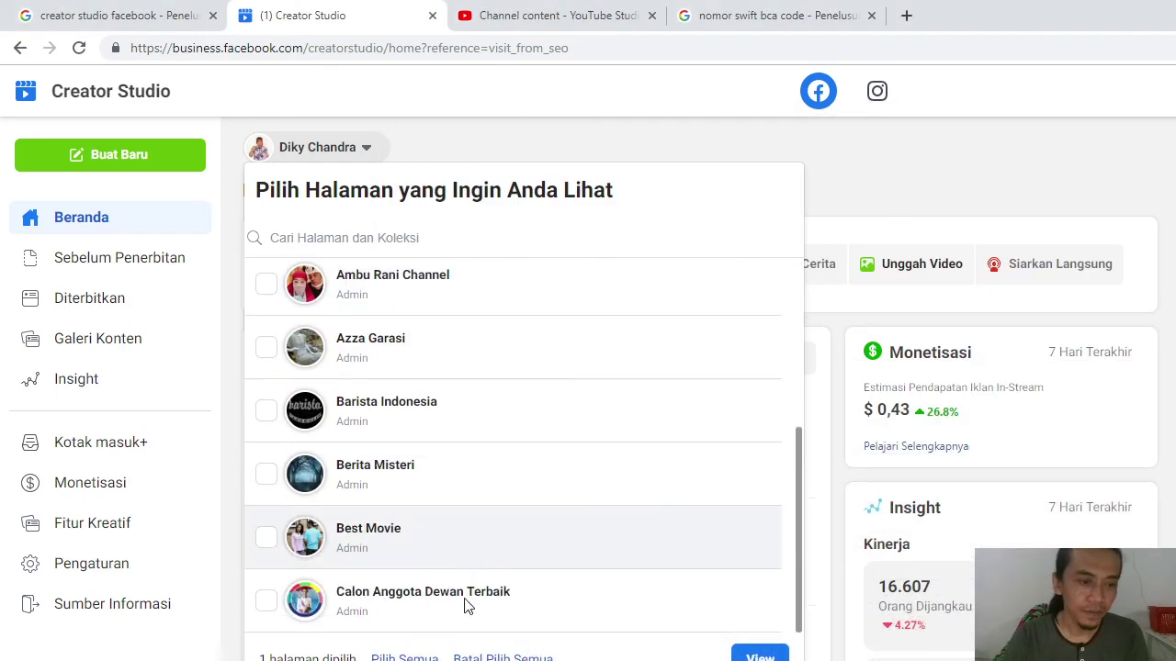
pyautogui.click(464, 609)
pyautogui.scroll(-5, 504, 484)
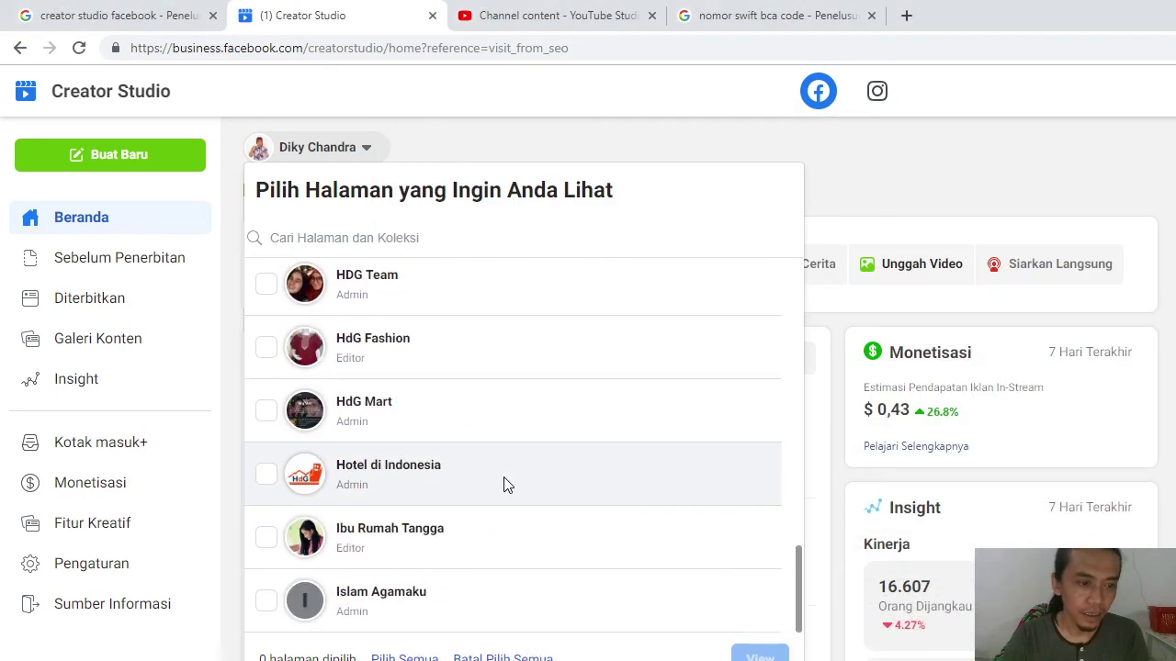
pyautogui.click(427, 242)
pyautogui.write('pub')
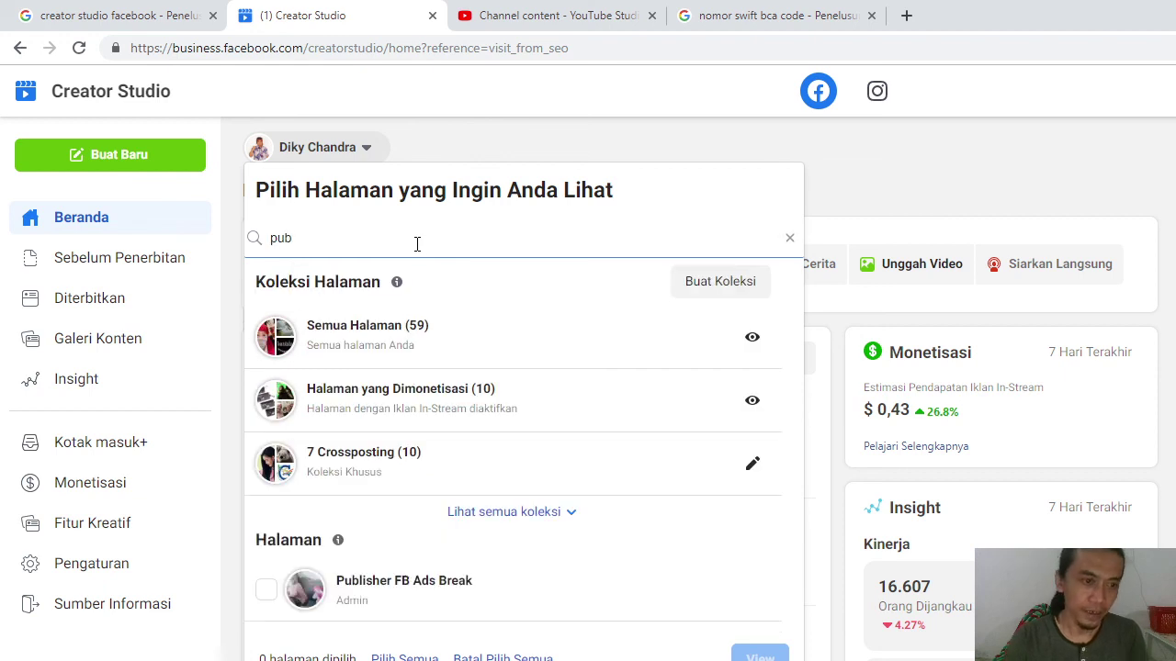
pyautogui.click(377, 583)
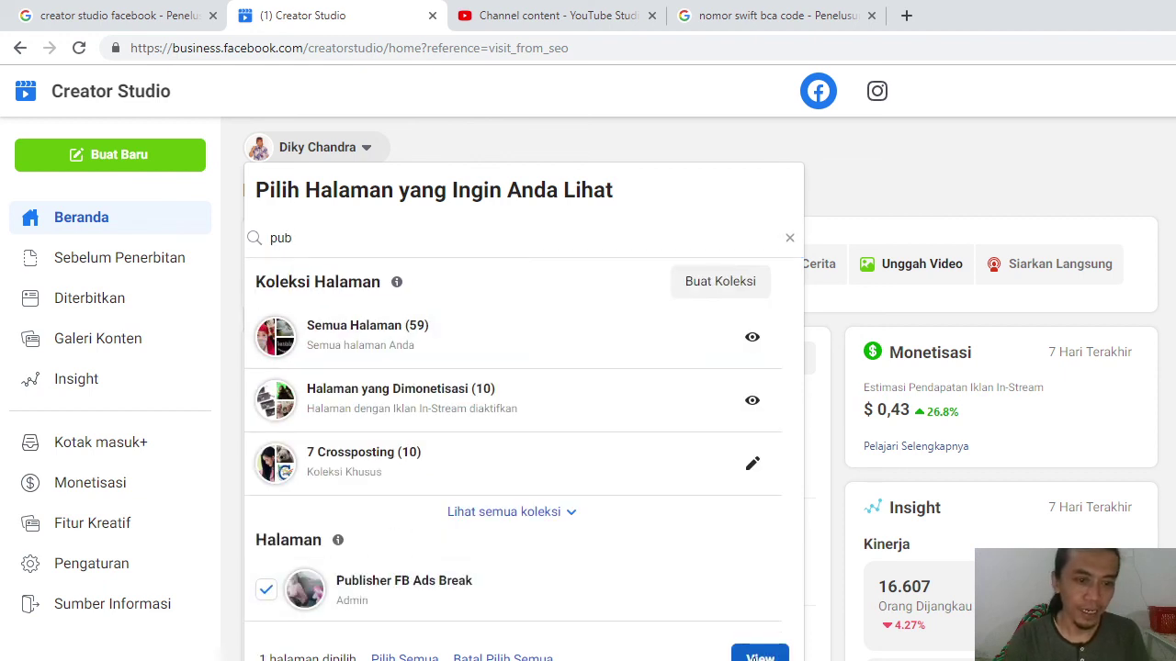
pyautogui.click(760, 656)
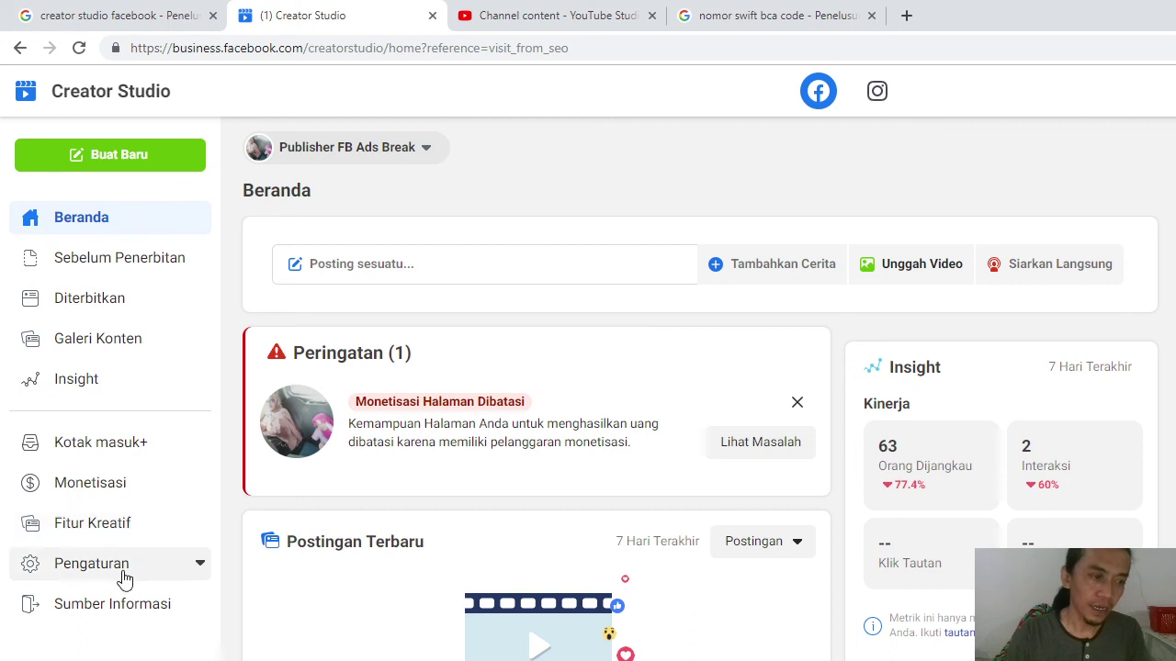
# Open this page's Monetisasi summary and its restricted-monetisation Lihat Detail policy issues.
pyautogui.click(158, 496)
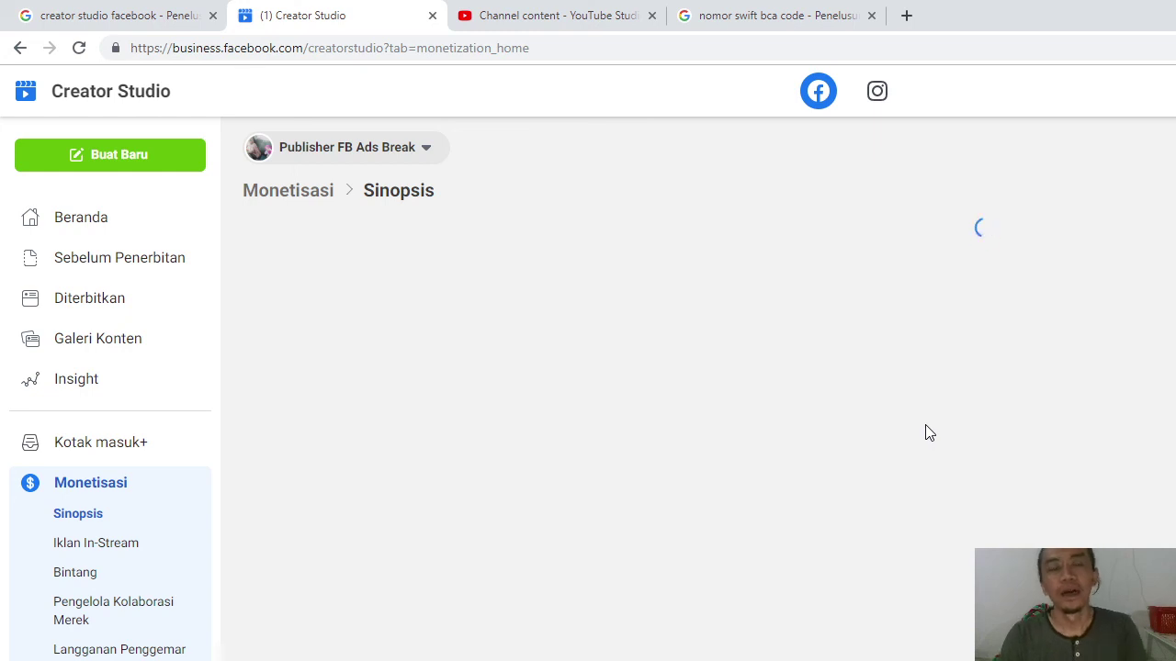
pyautogui.click(756, 19)
pyautogui.click(310, 13)
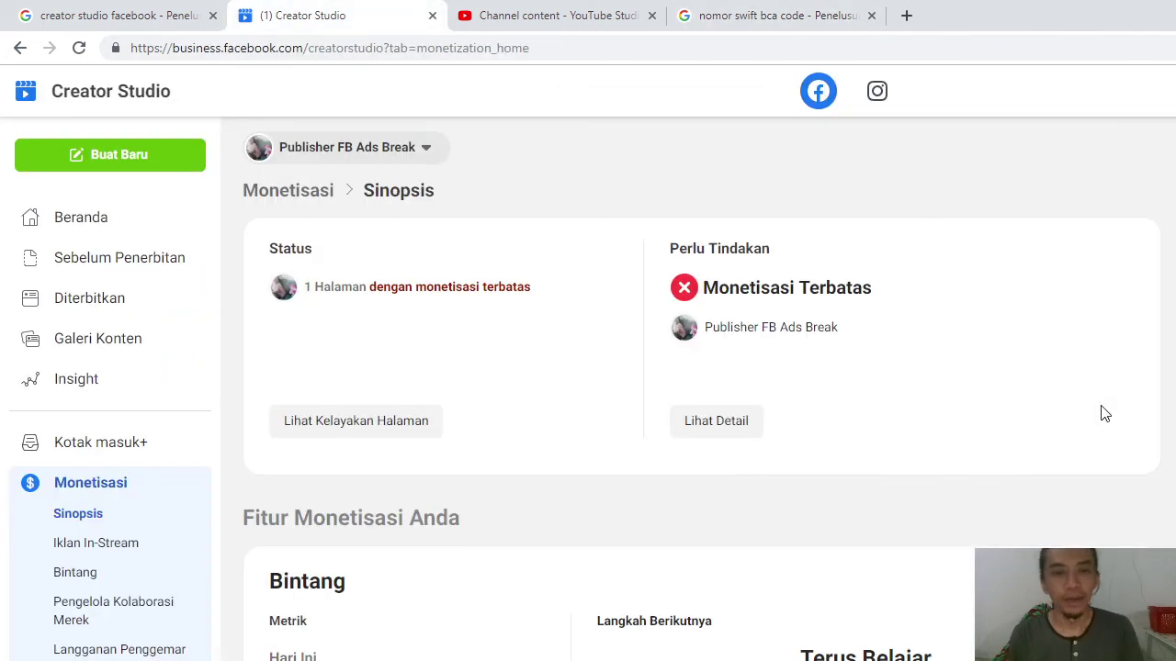
pyautogui.click(723, 428)
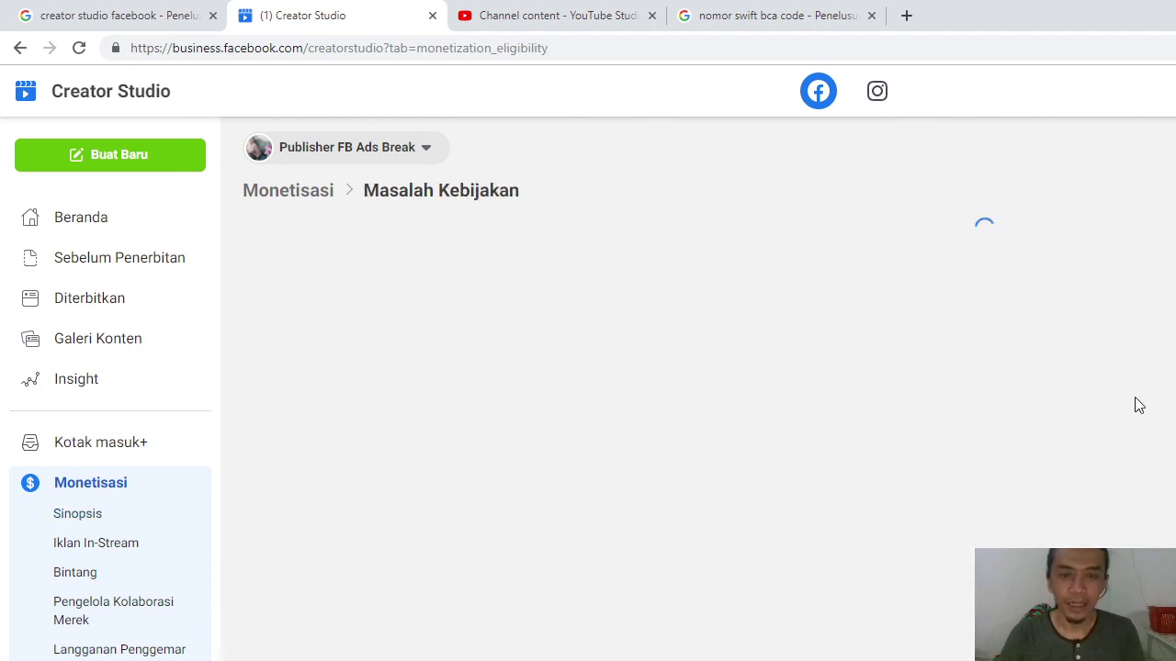